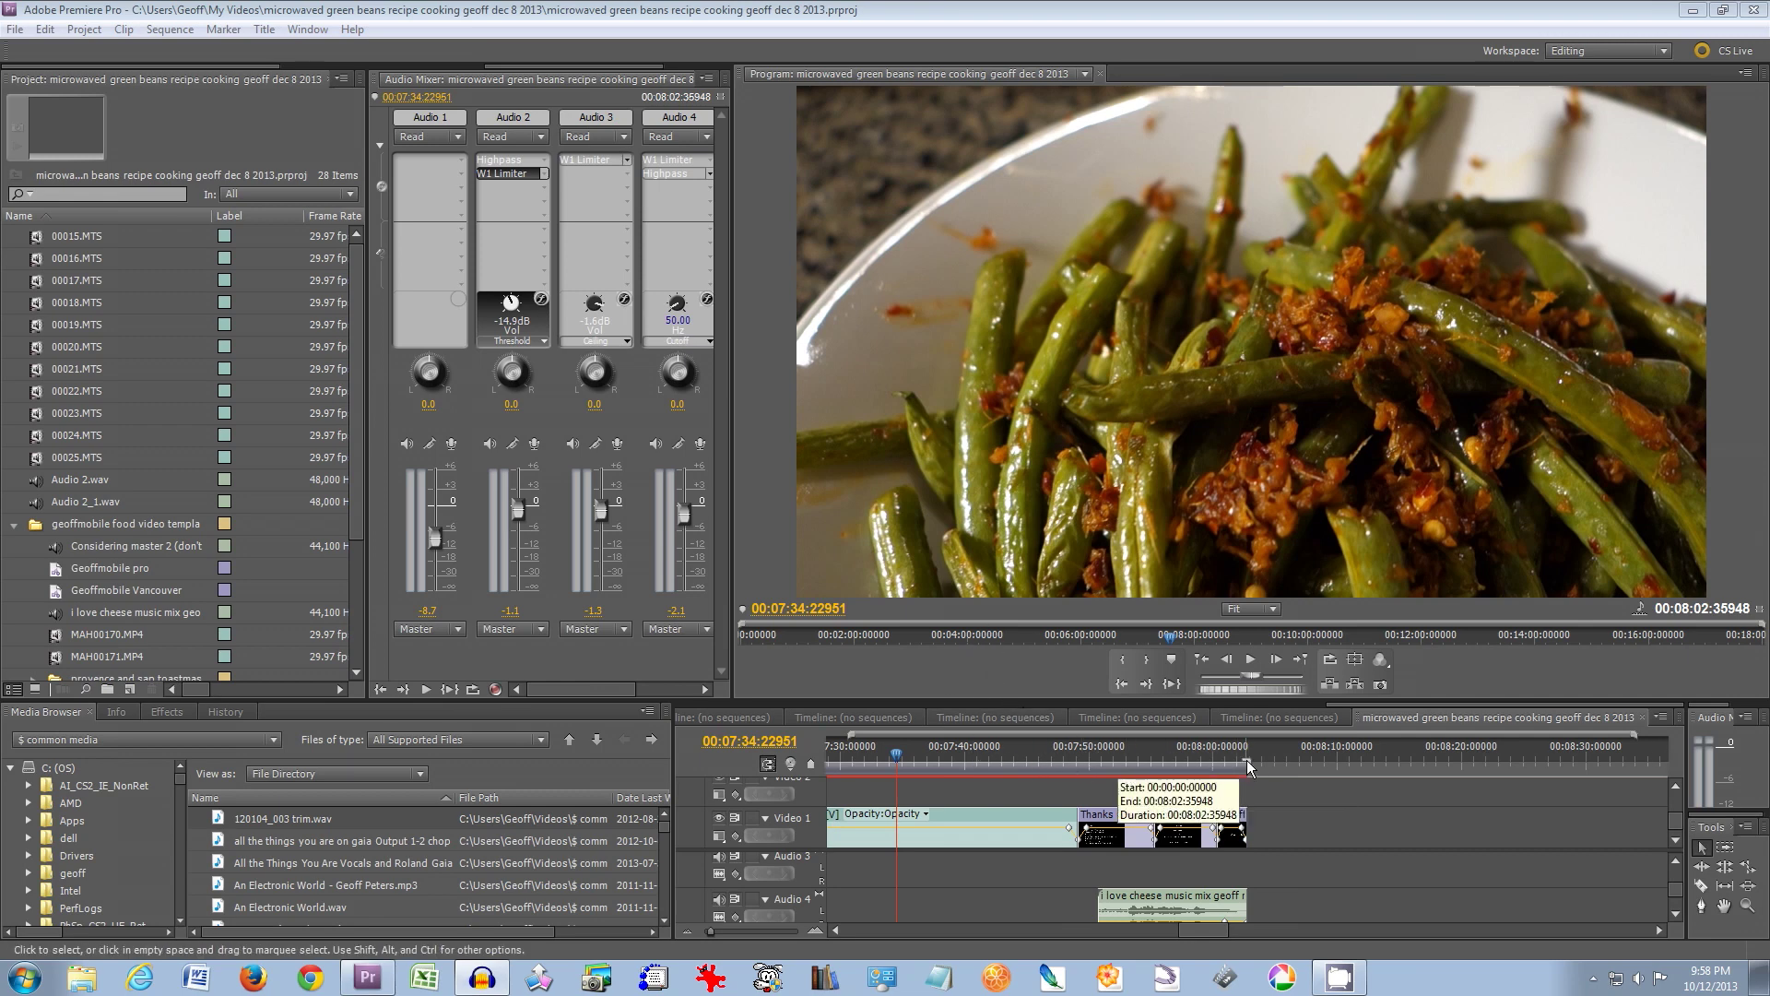
Step: End the work area at 00:08:02:35948, where the last clip ends, and open File > Export
left_click(1027, 766)
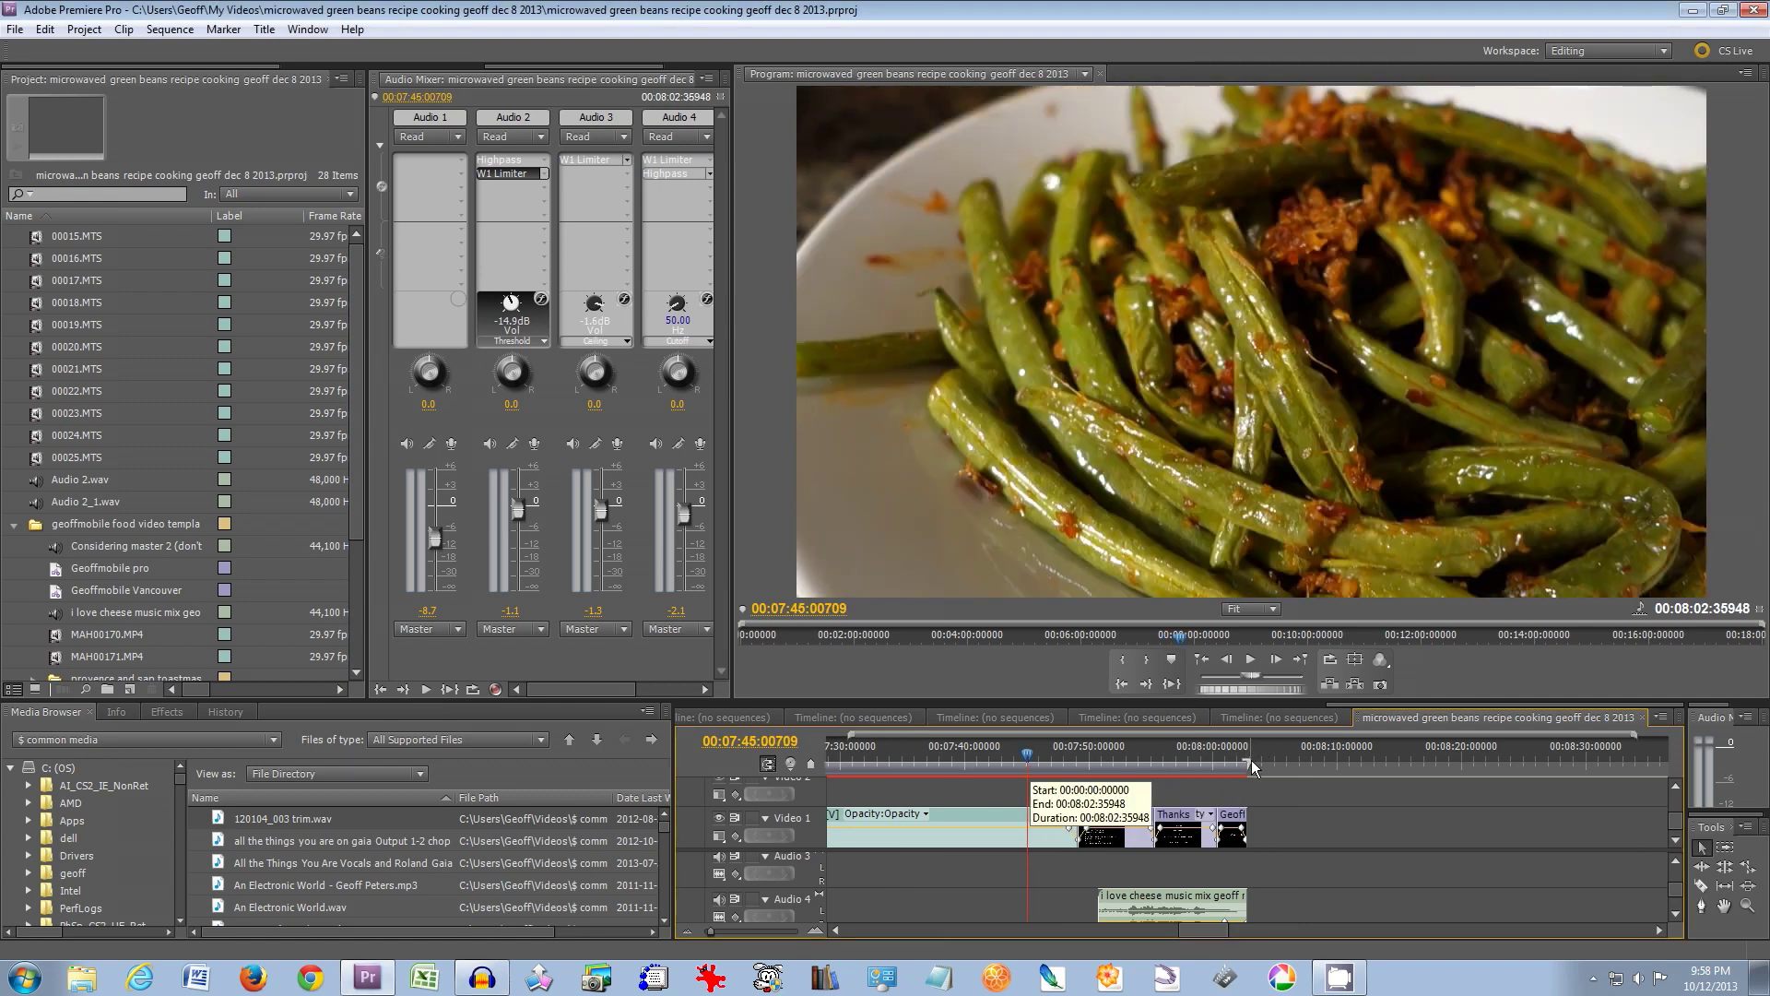
left_click_drag(1283, 765, 1256, 772)
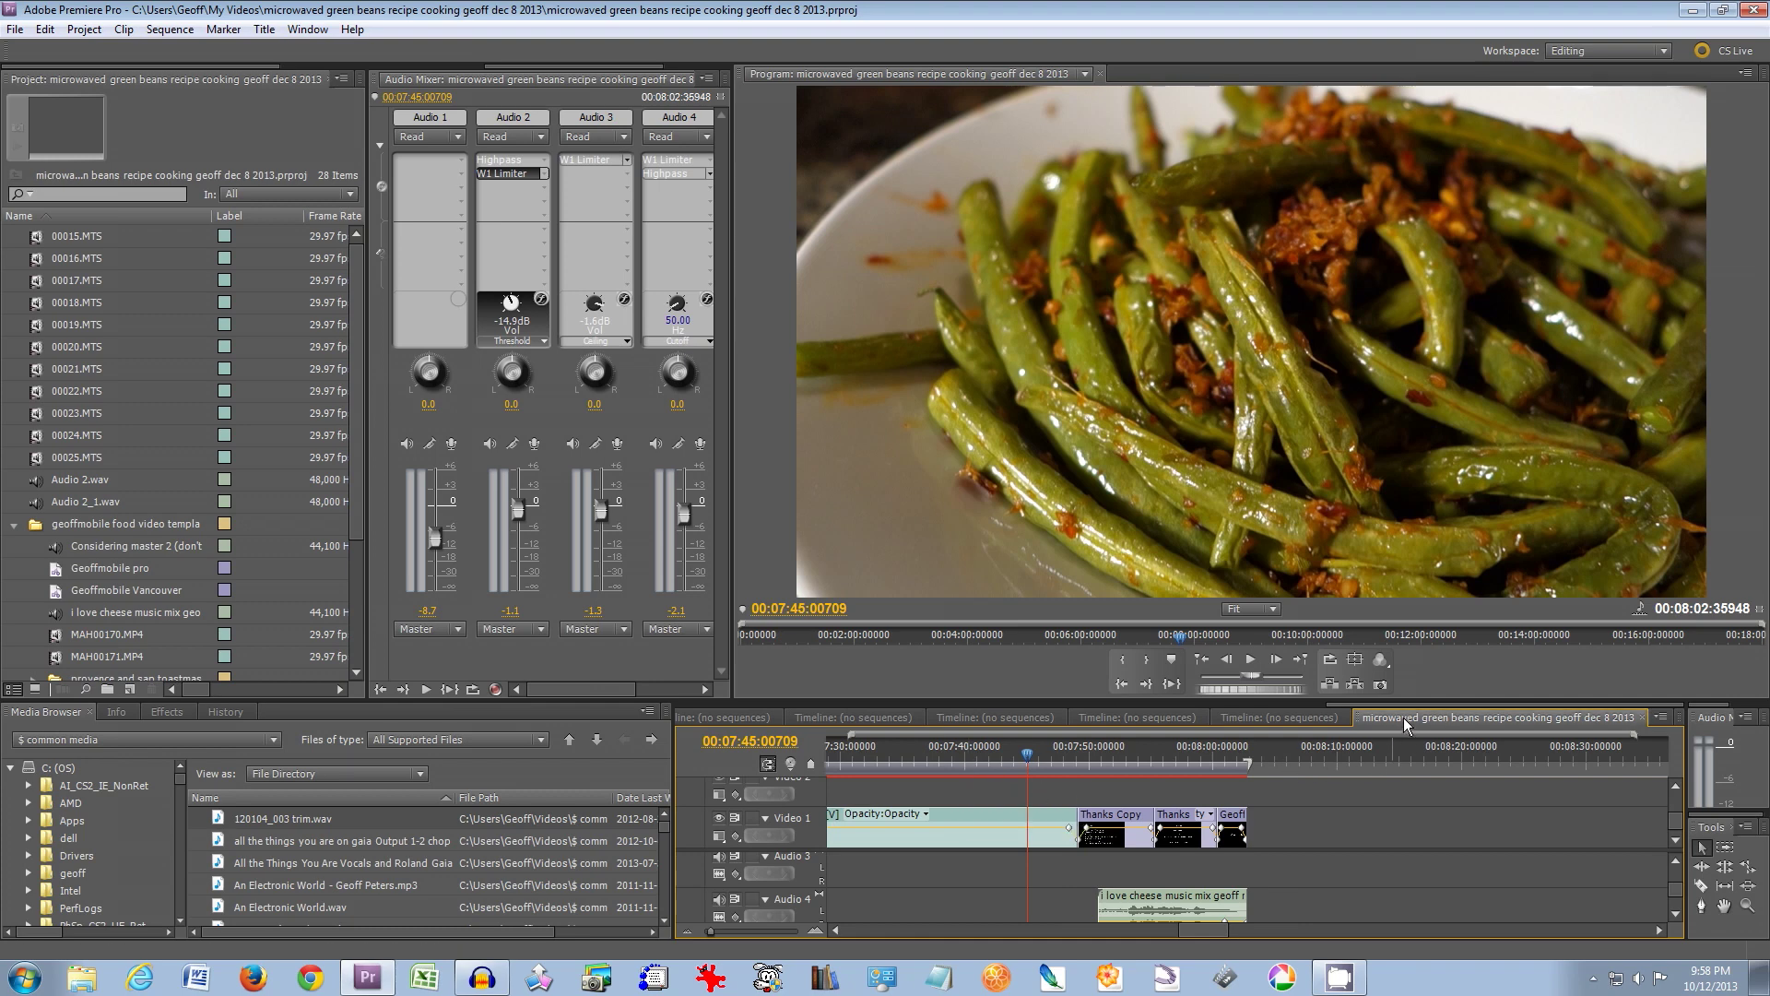
left_click(16, 30)
mouse_move(81, 468)
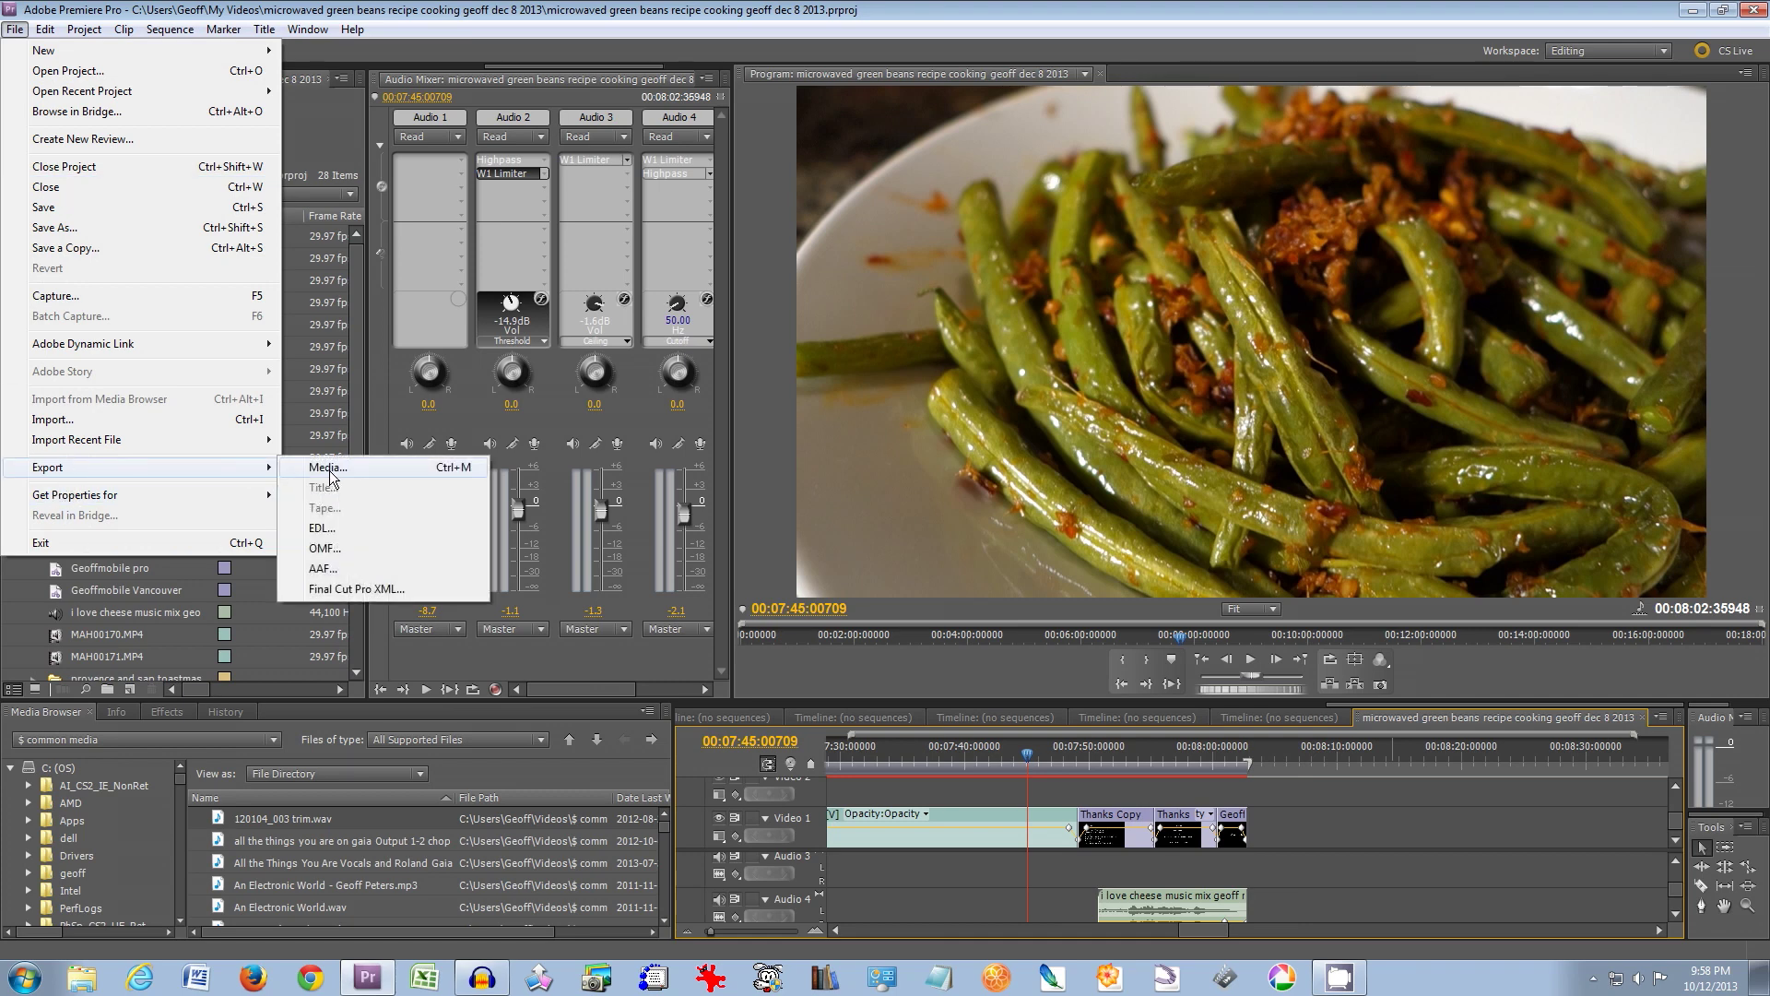
Step: Open the media Export Settings and set the Source Range to Work Area
left_click(389, 472)
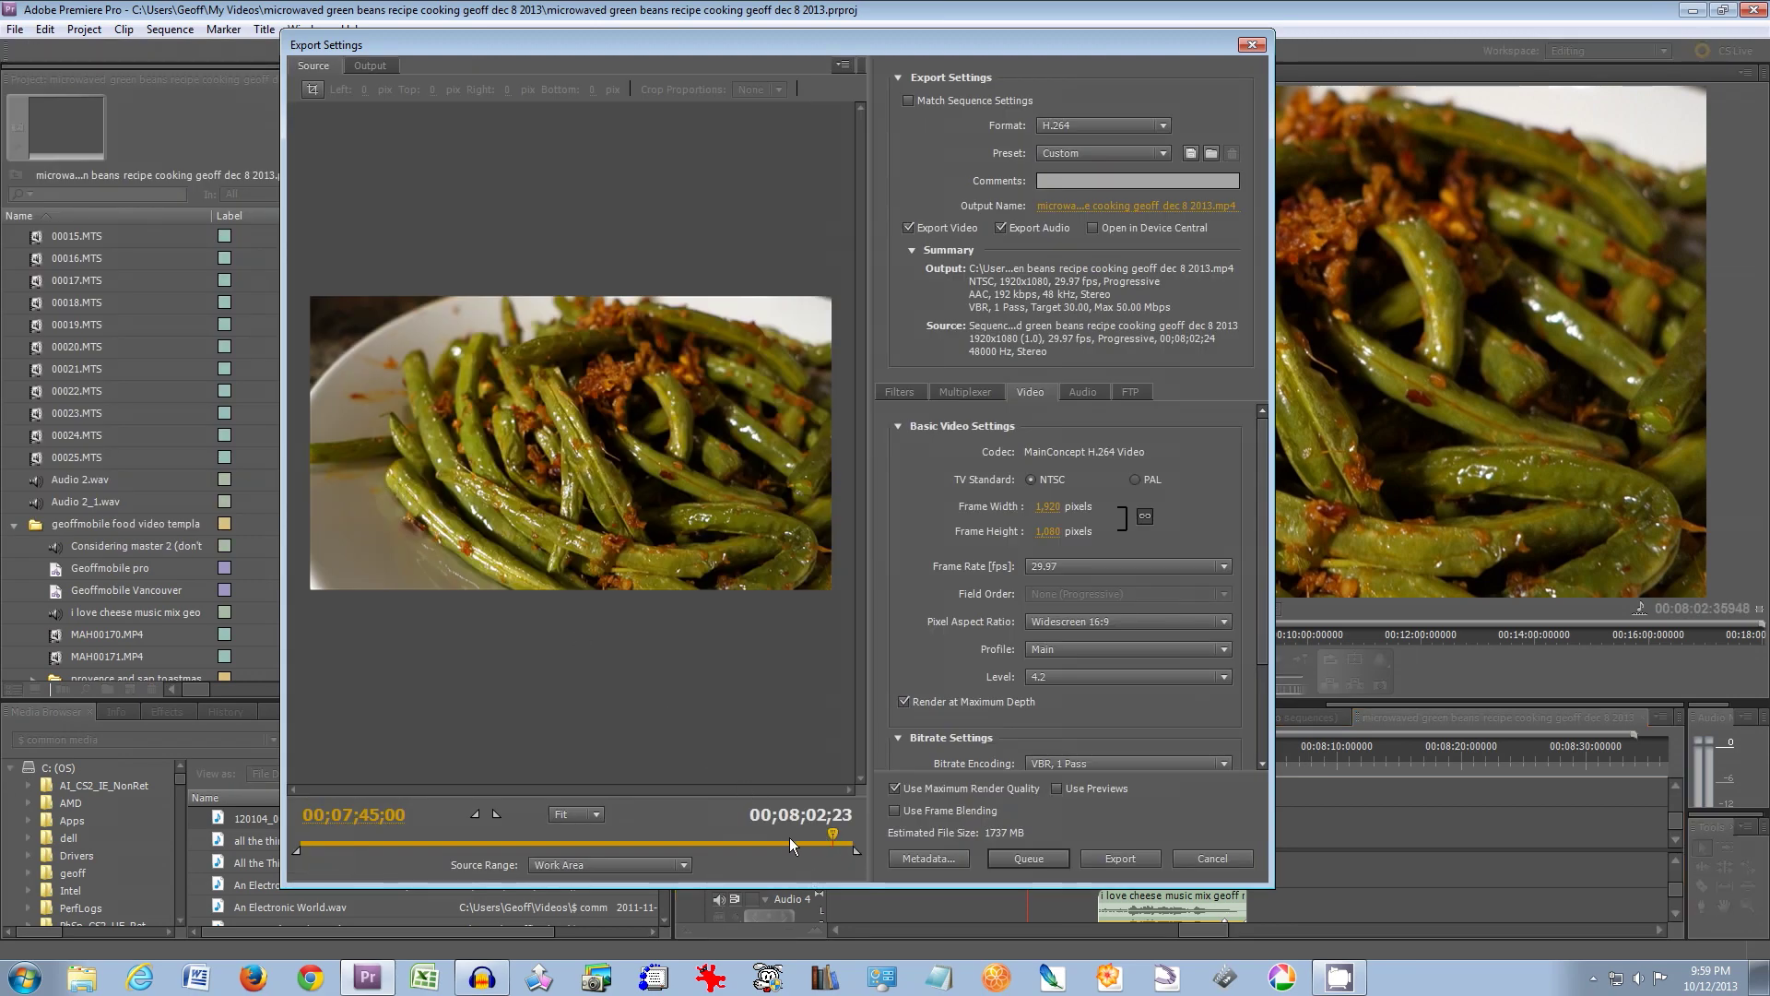
left_click_drag(819, 842, 745, 865)
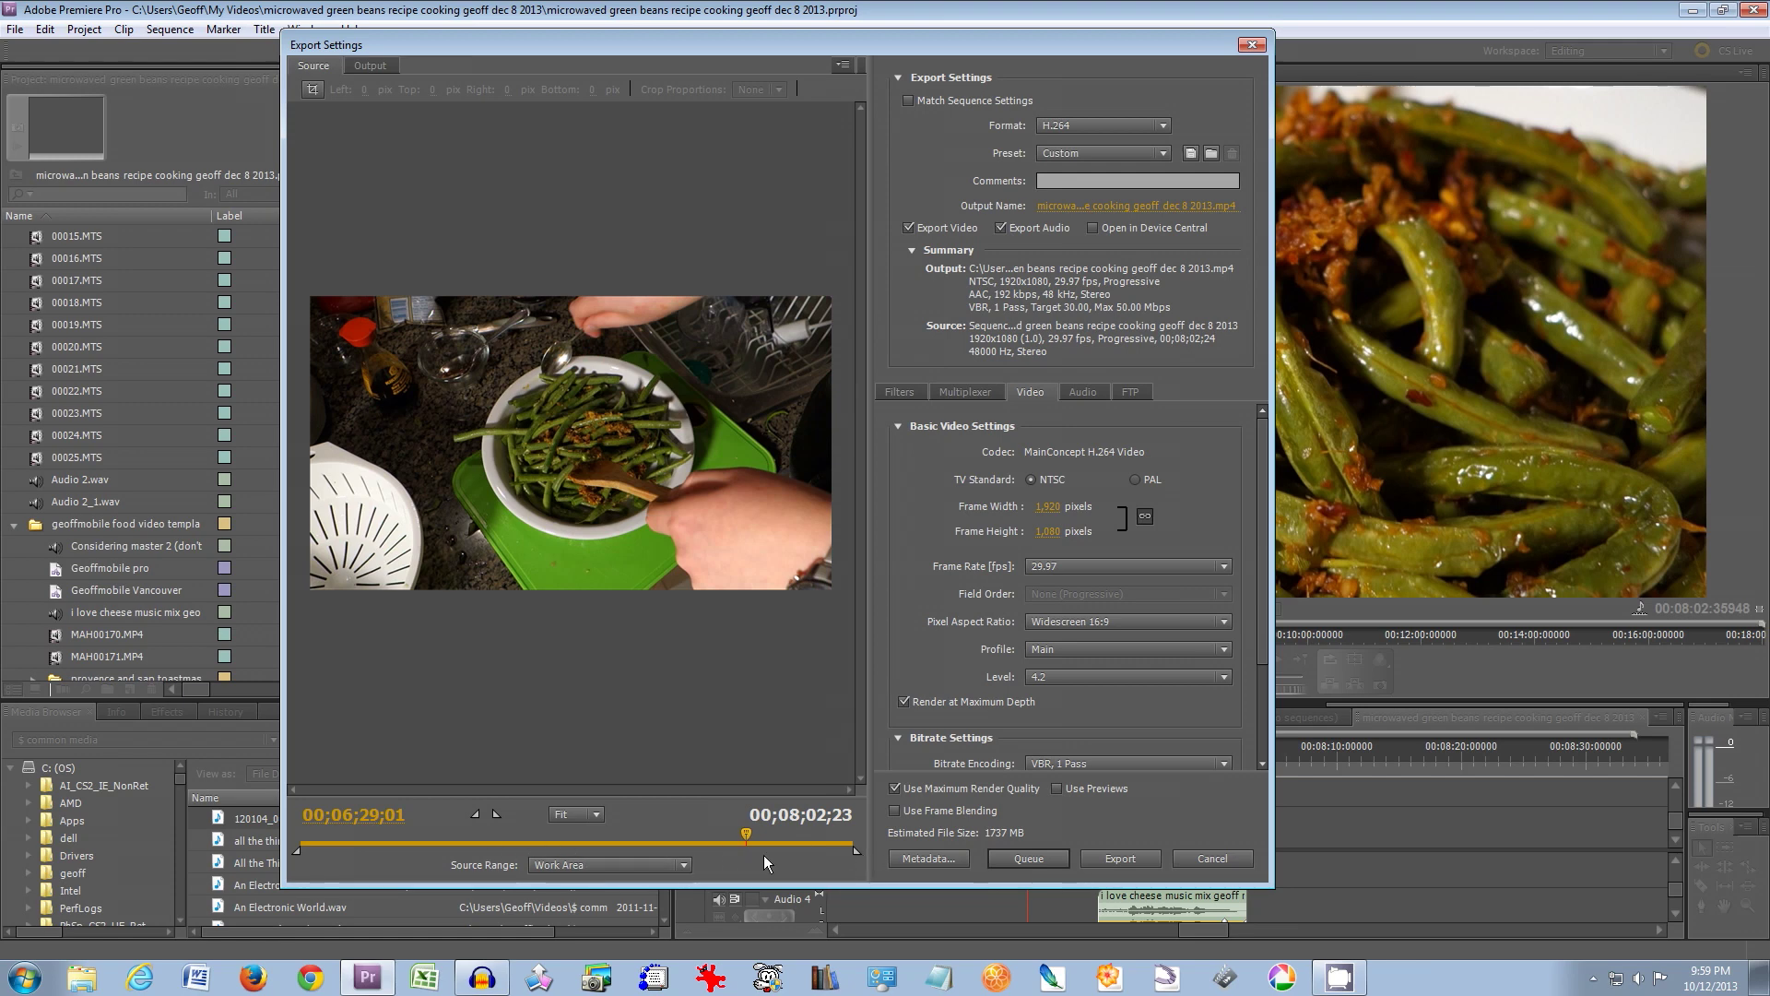
mouse_move(856, 854)
left_mouse_down()
mouse_move(782, 853)
mouse_move(859, 843)
left_mouse_up()
left_click(621, 865)
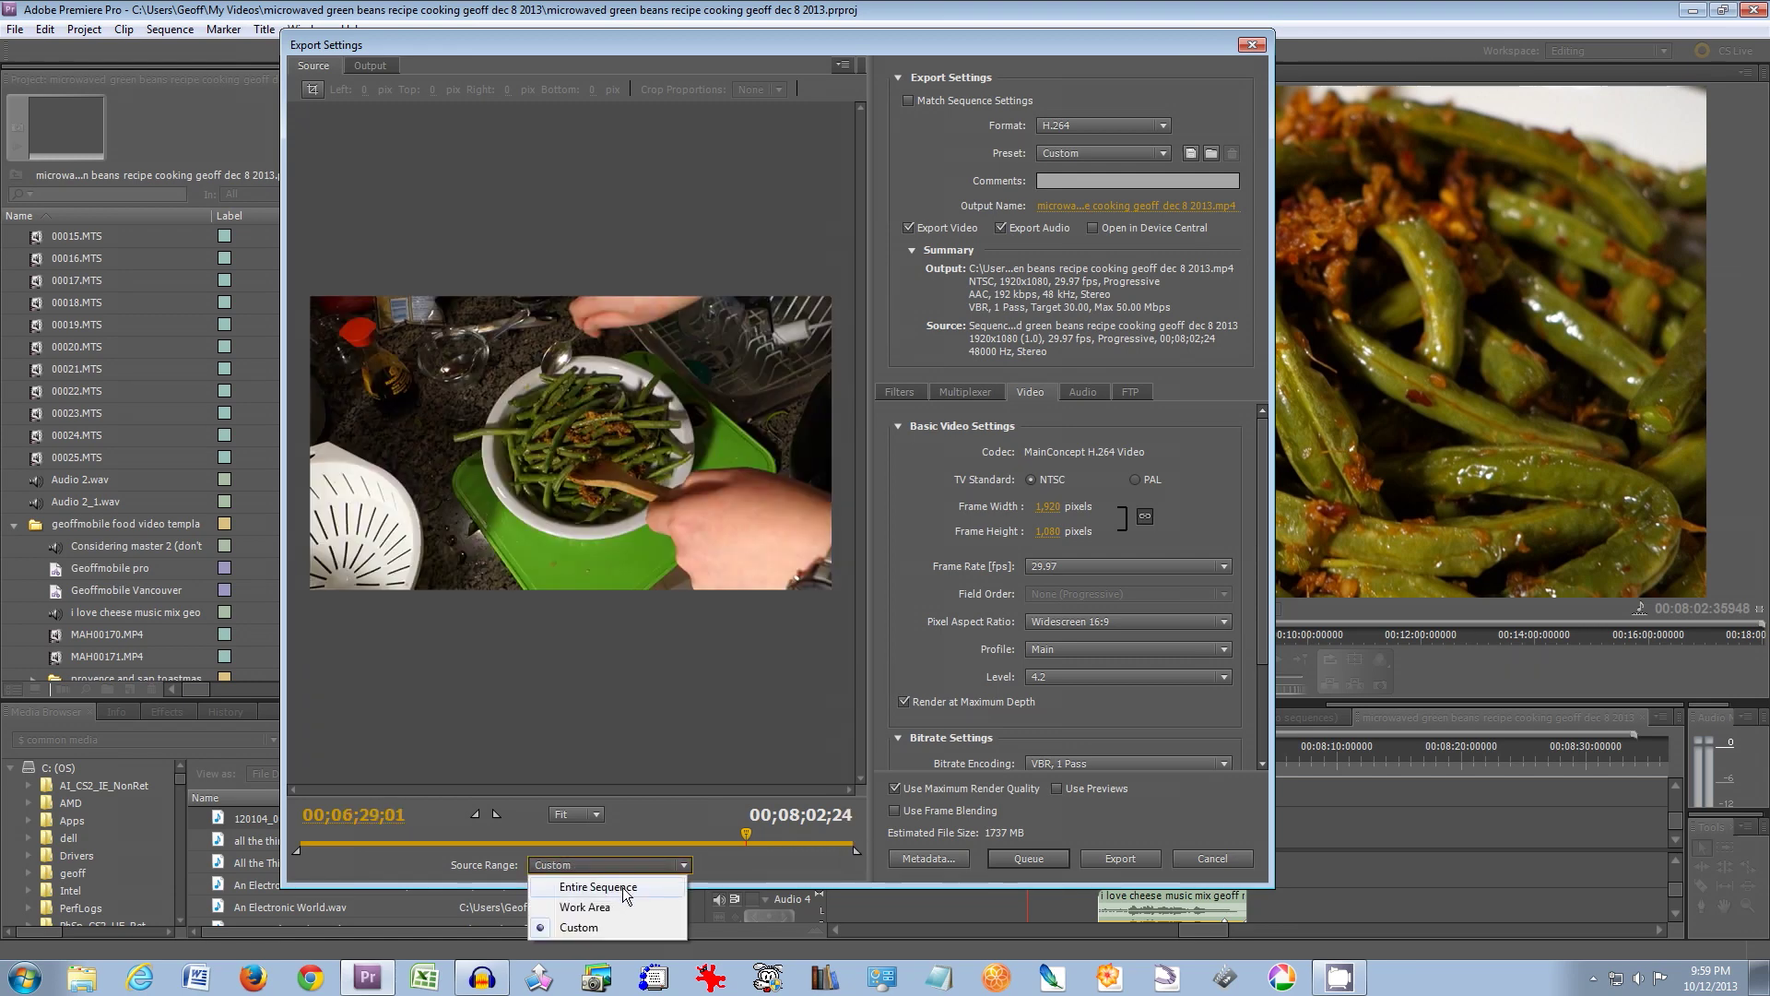
left_click(623, 887)
left_click(595, 867)
left_click(609, 907)
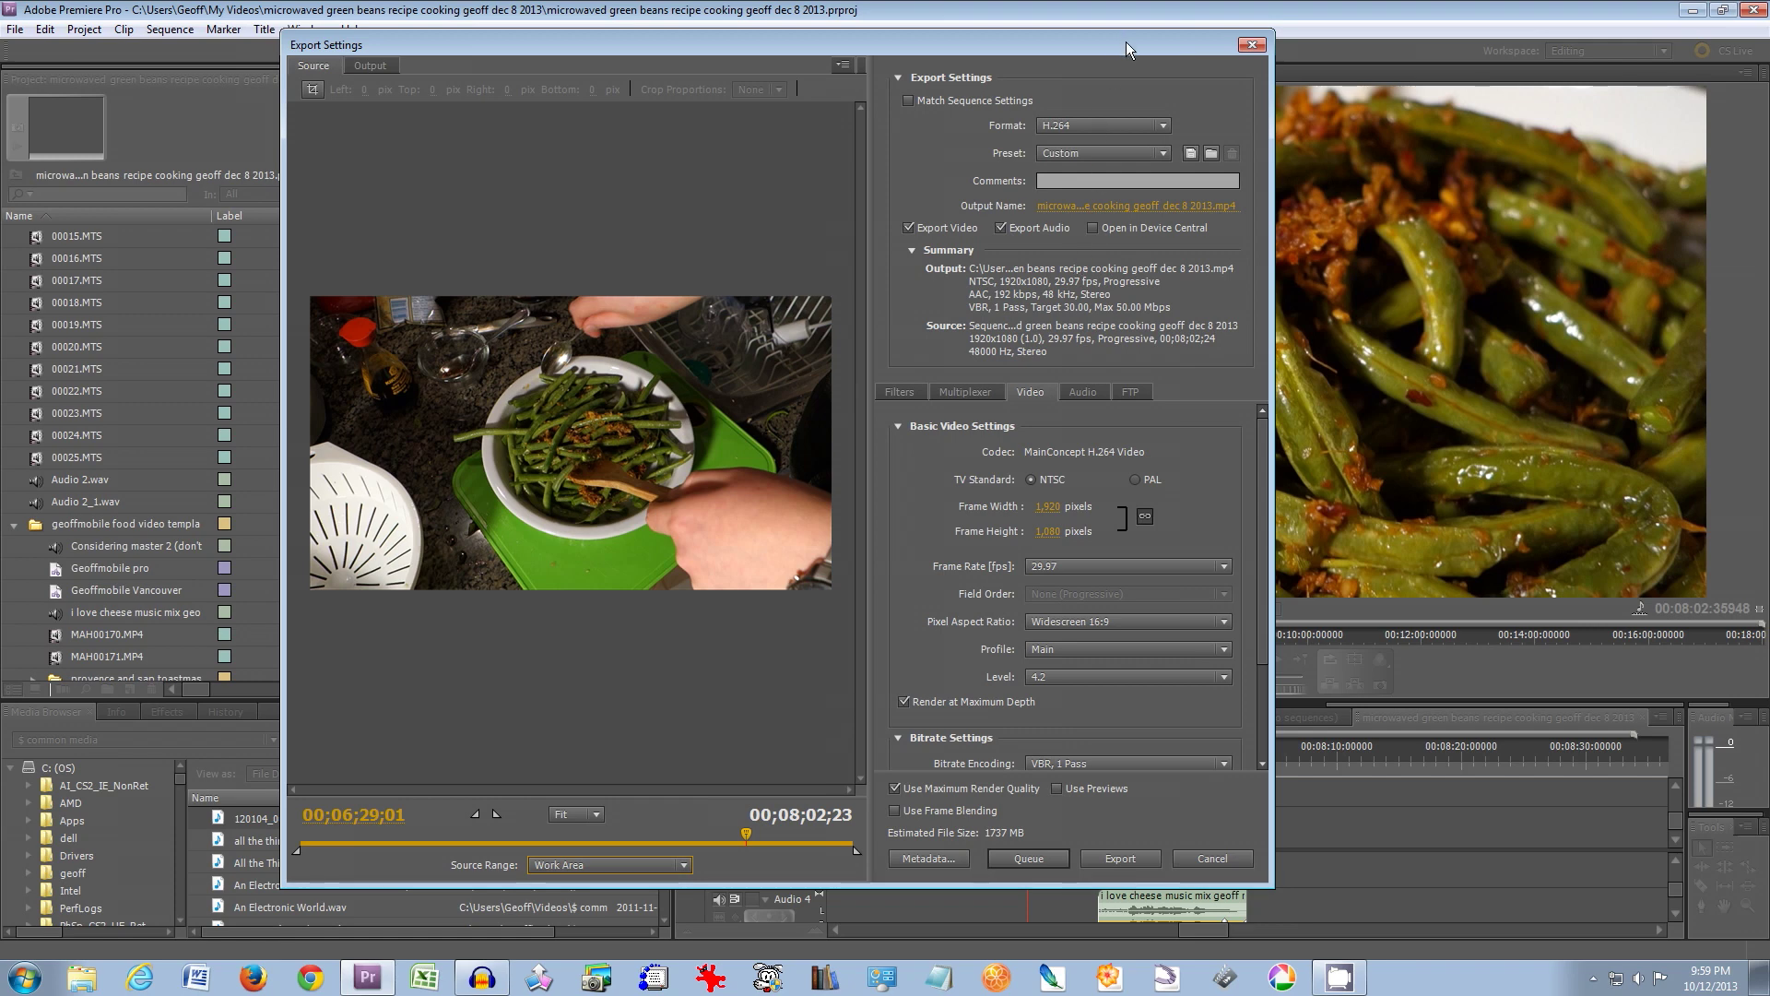
left_click(1075, 127)
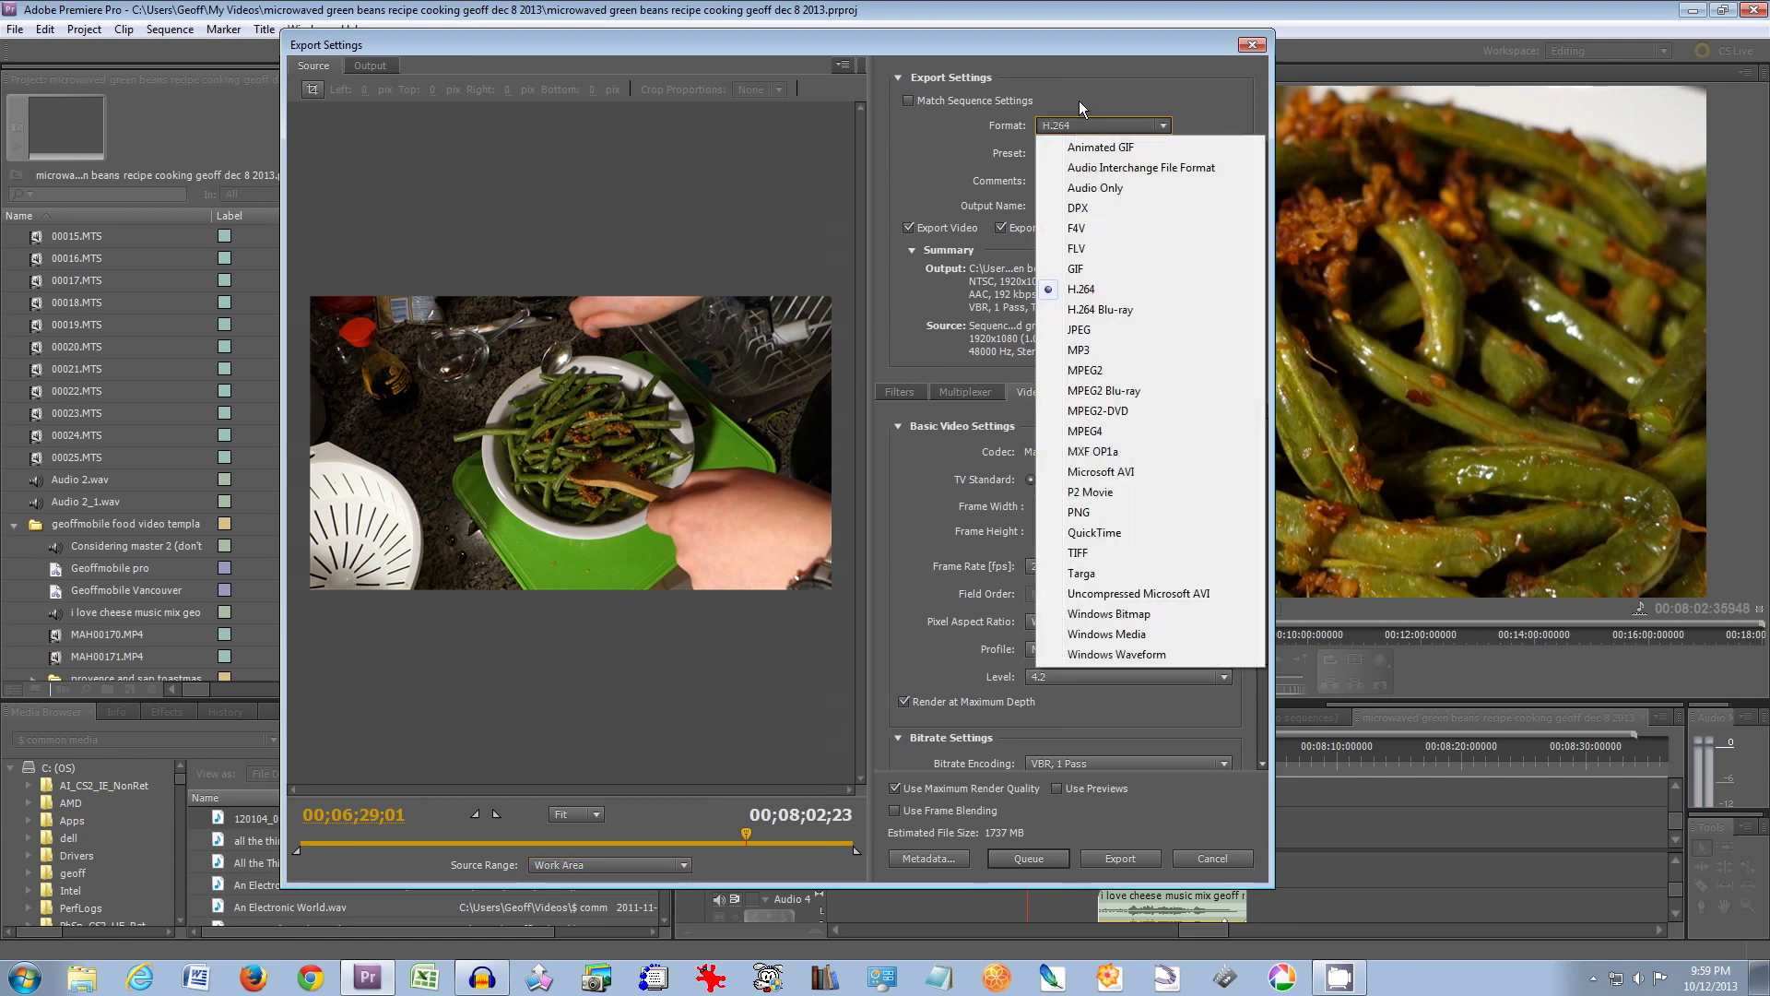
left_click(1009, 127)
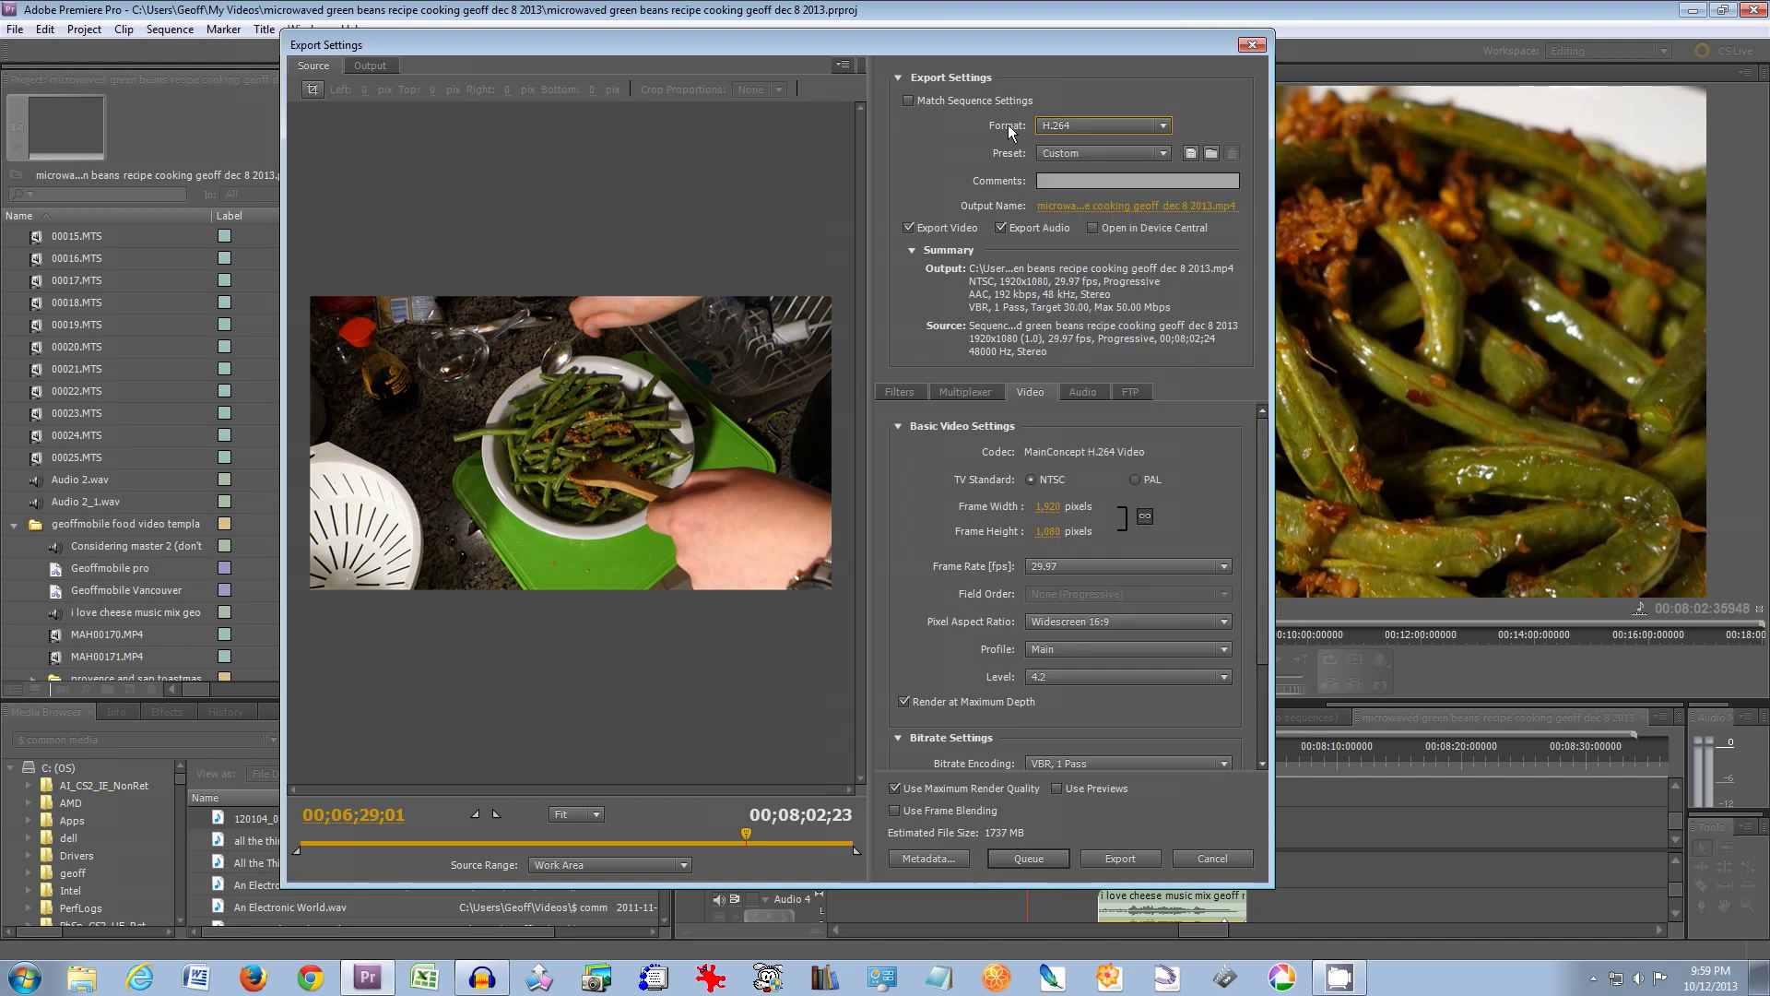
left_click(1093, 155)
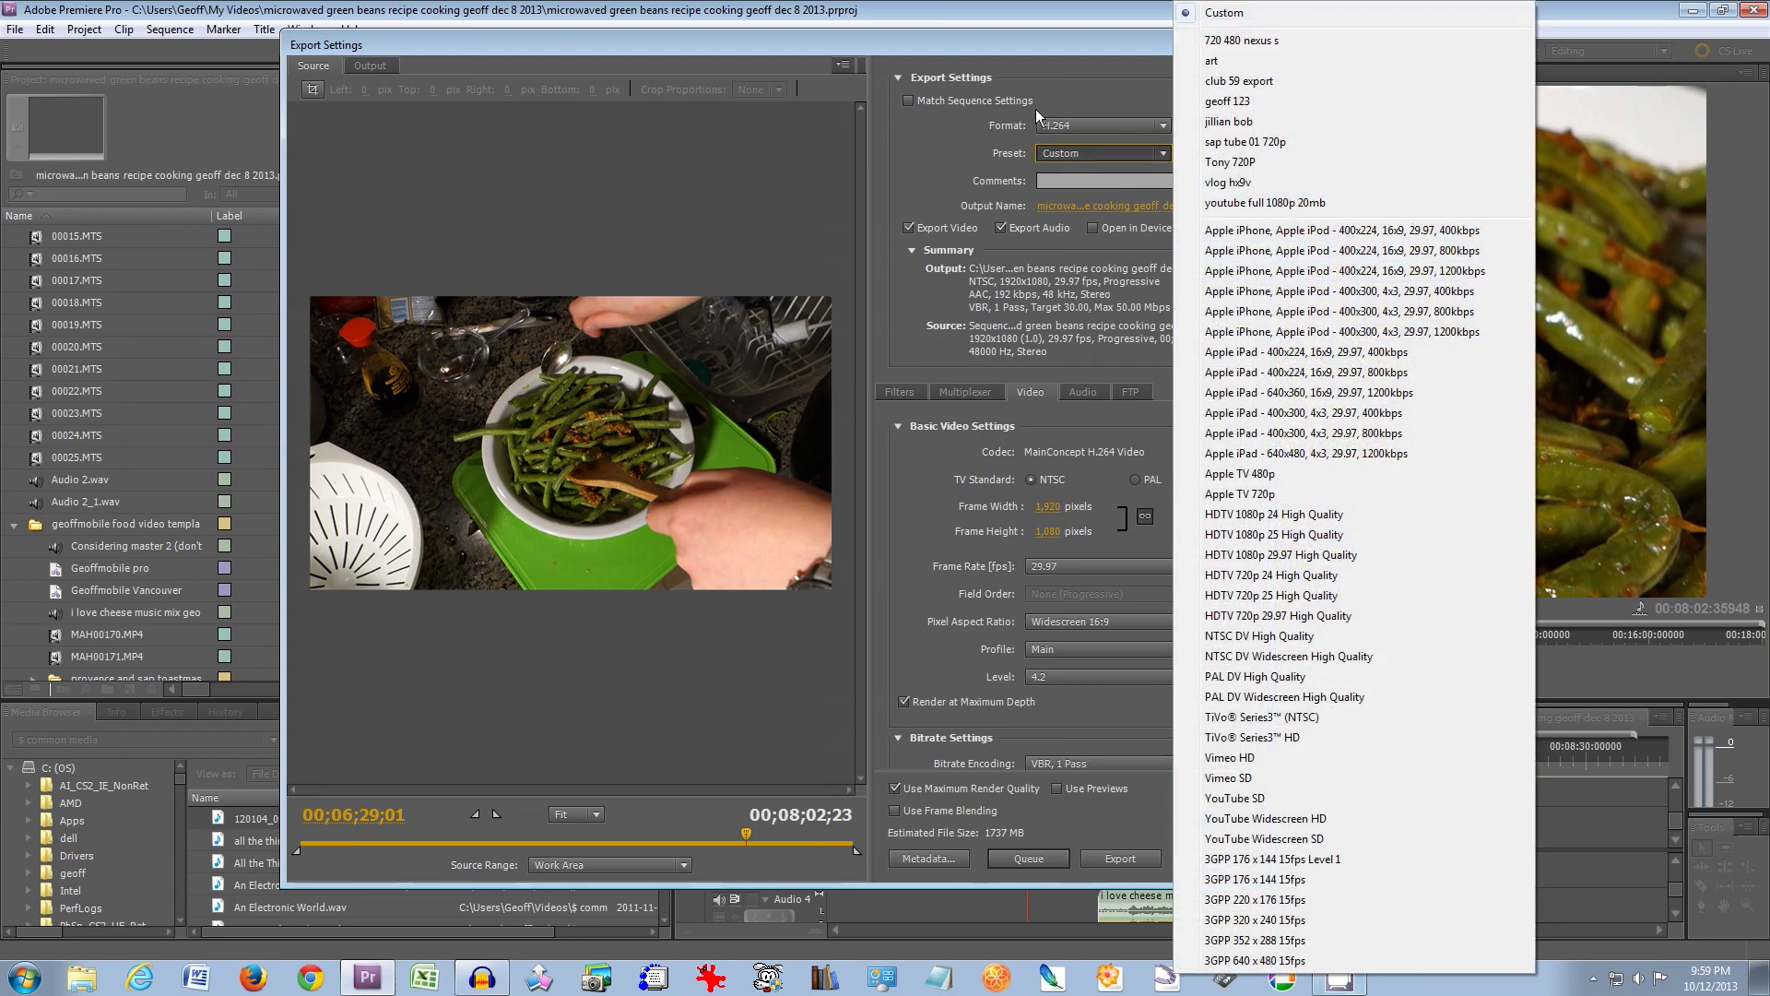
left_click(1003, 154)
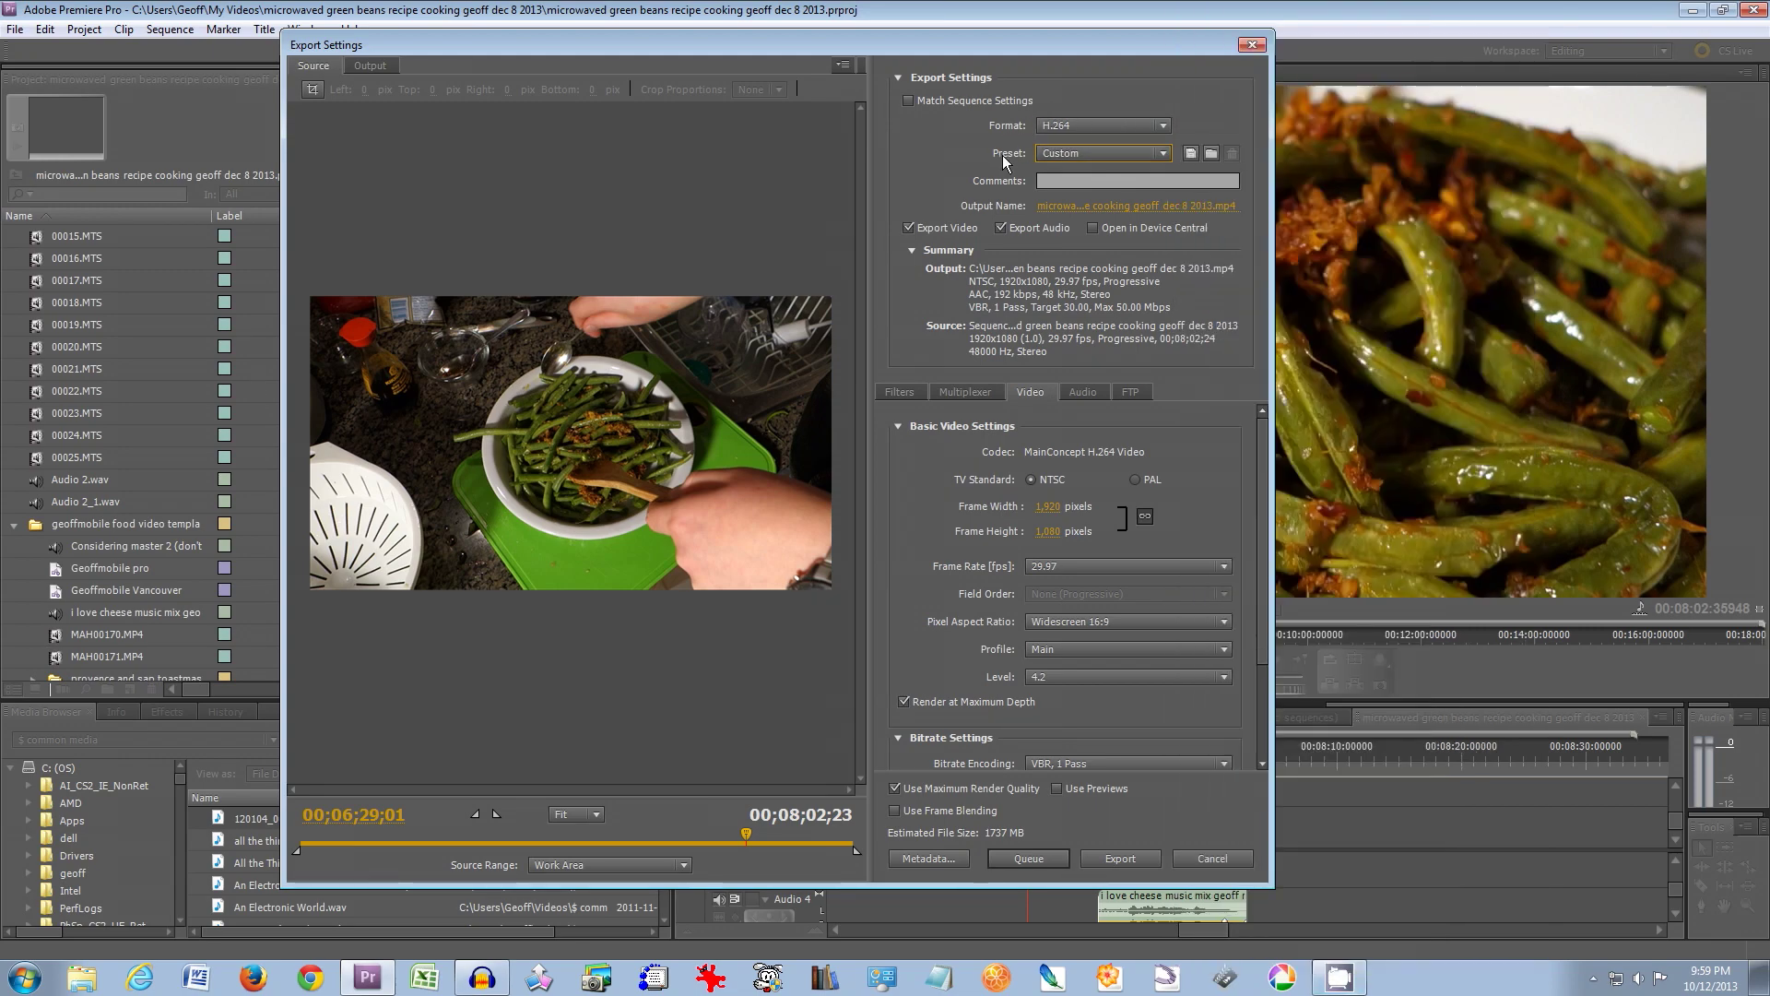
left_click(1090, 157)
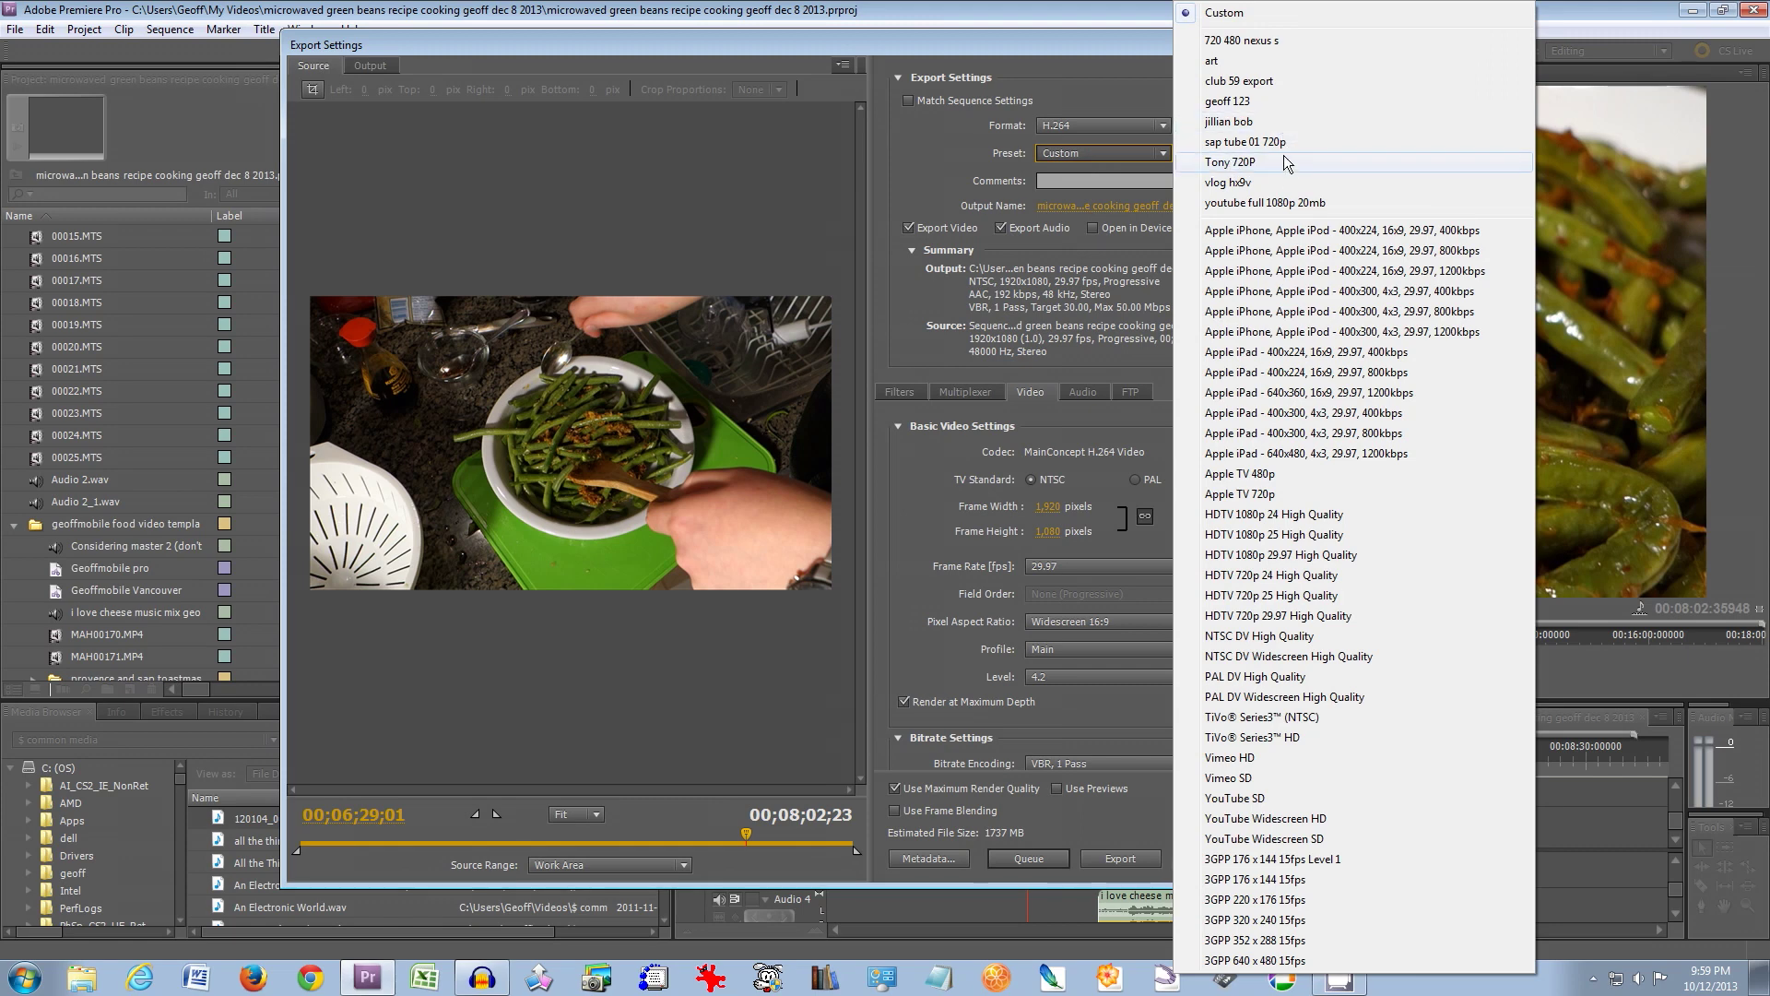
left_click(1009, 154)
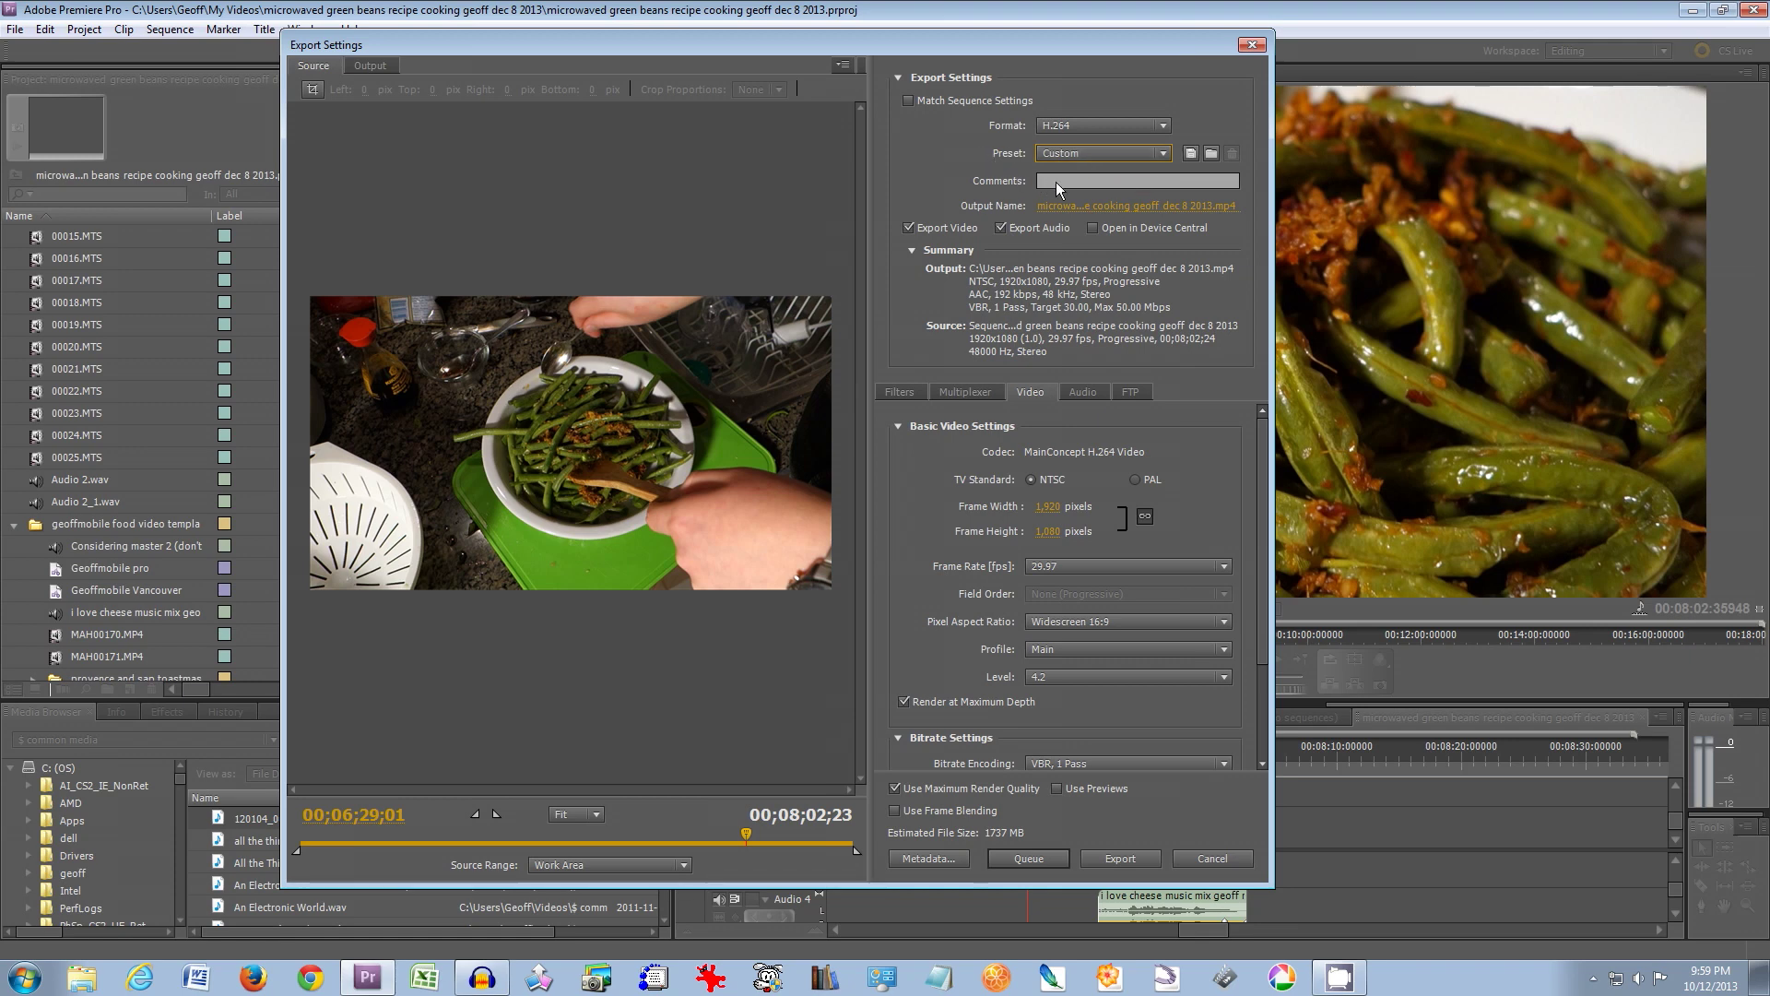
left_click(1068, 207)
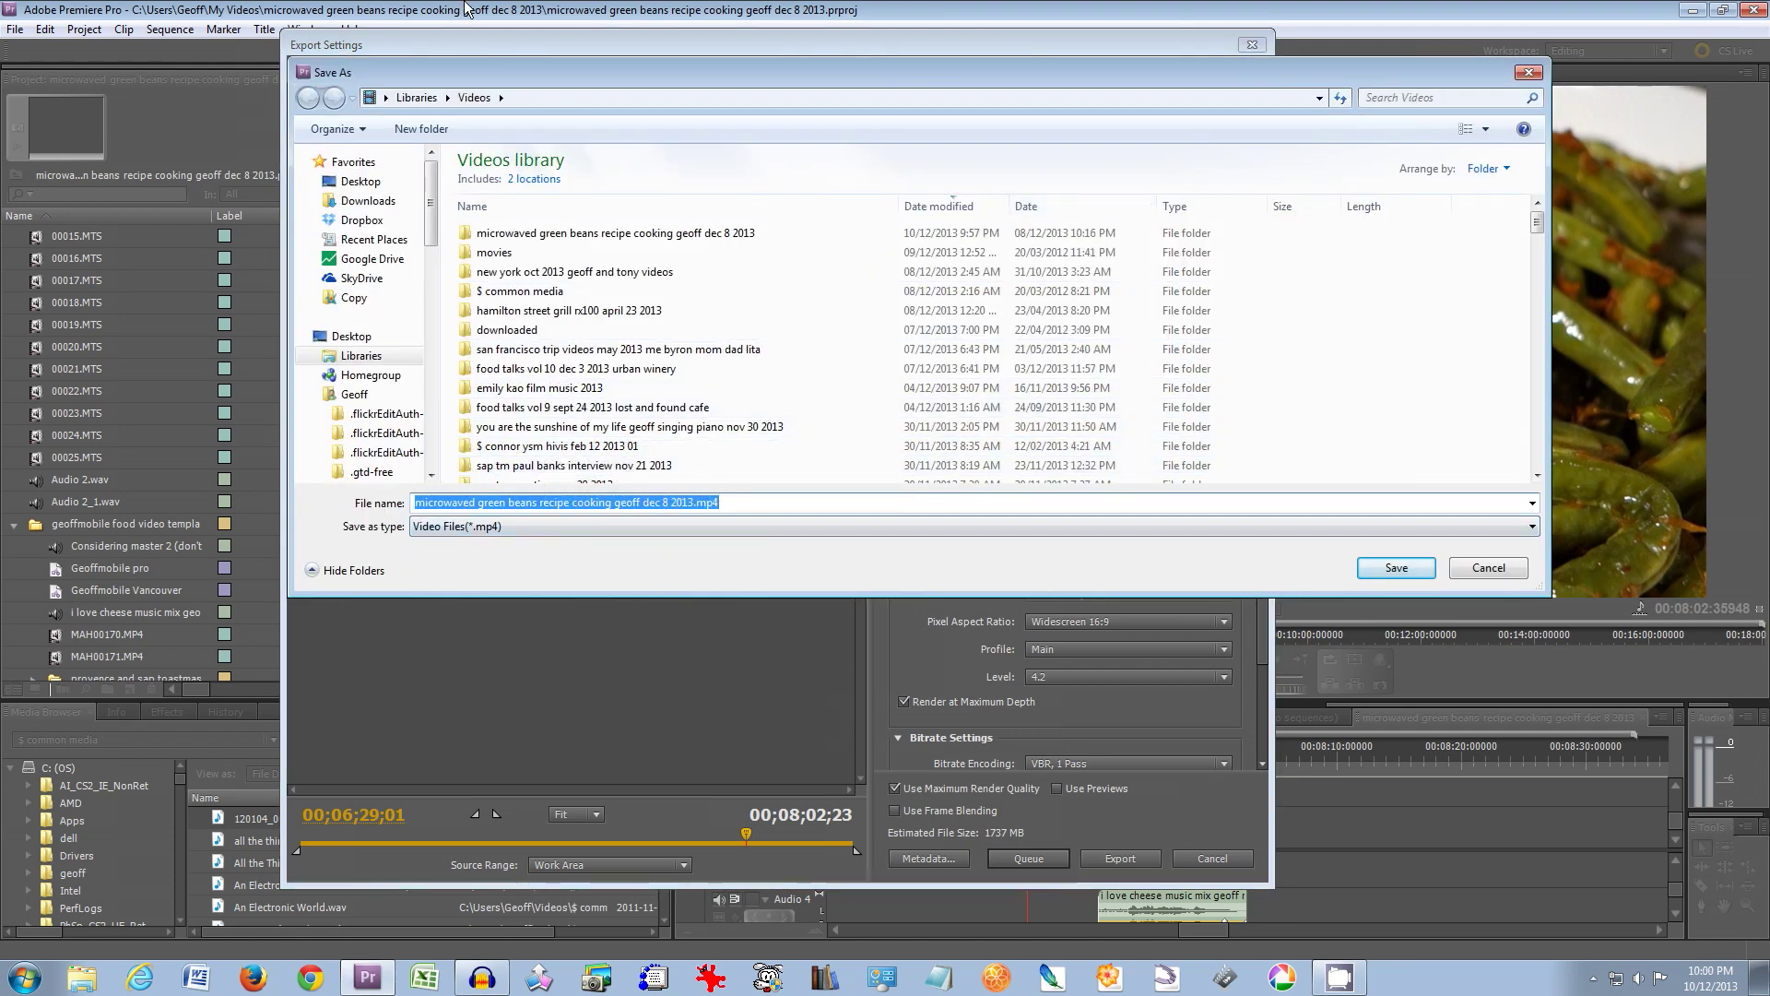
Step: Keep the suggested green beans recipe MP4 file name and save it to the Videos library
left_click(1420, 576)
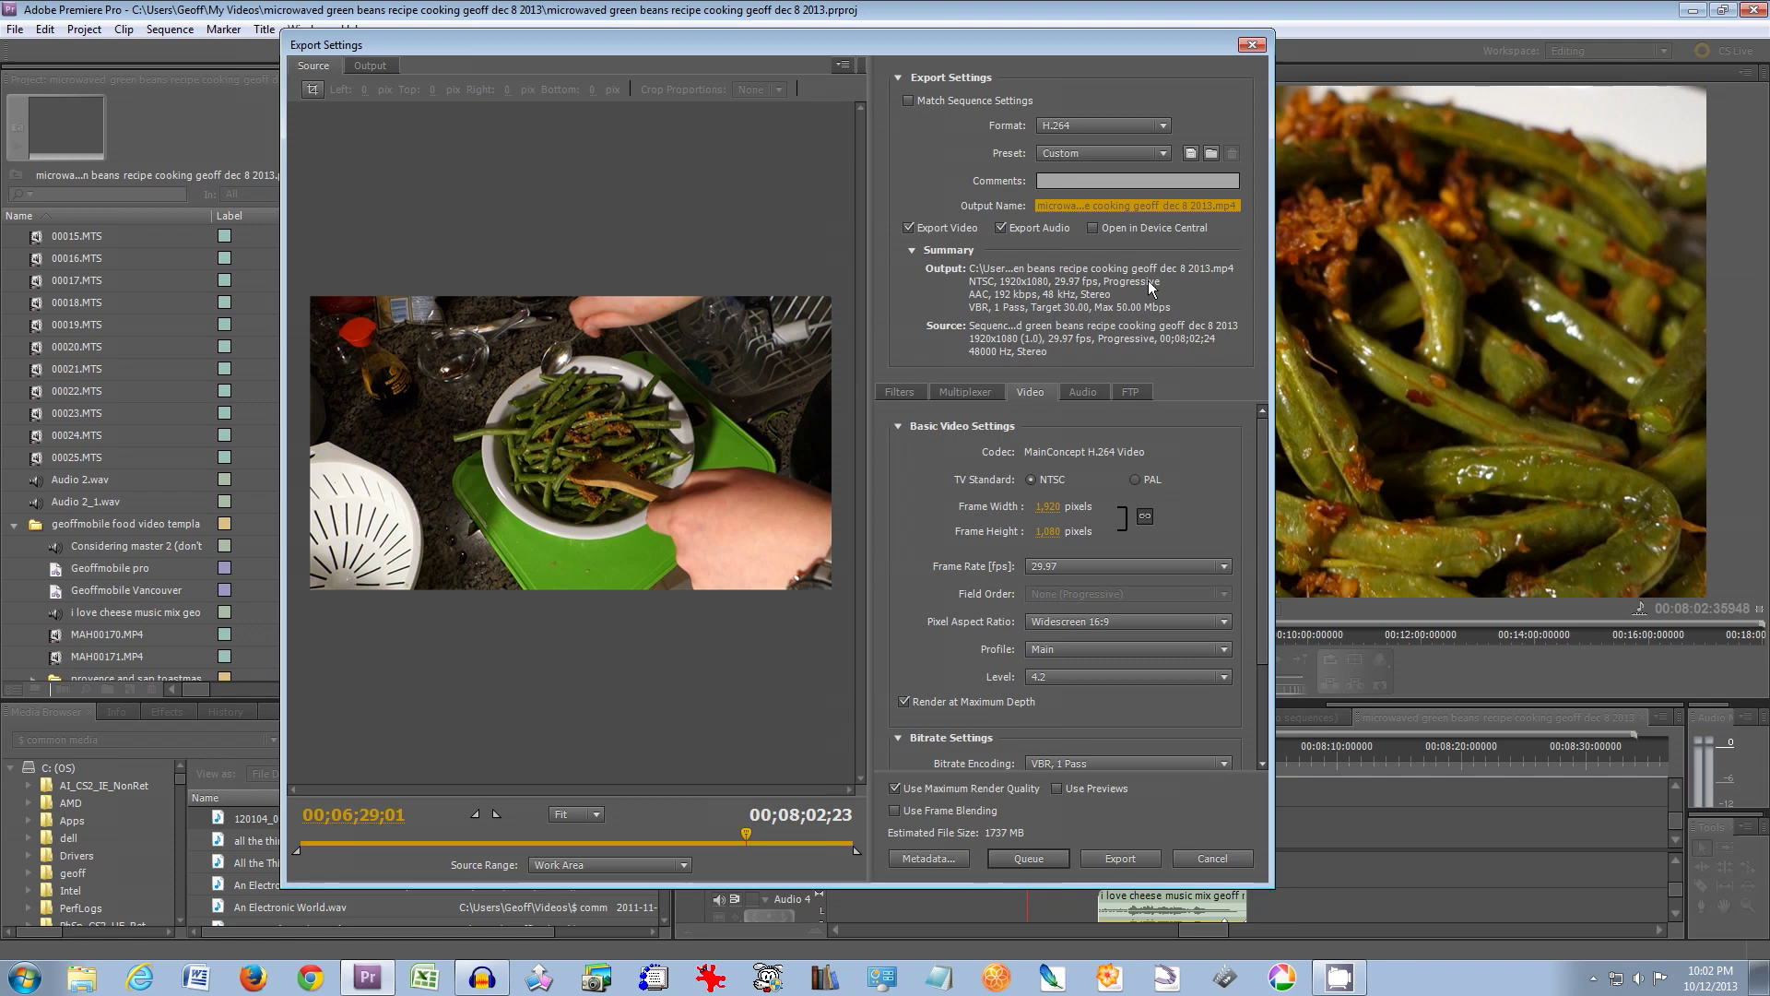
left_click(1079, 394)
left_click(1043, 395)
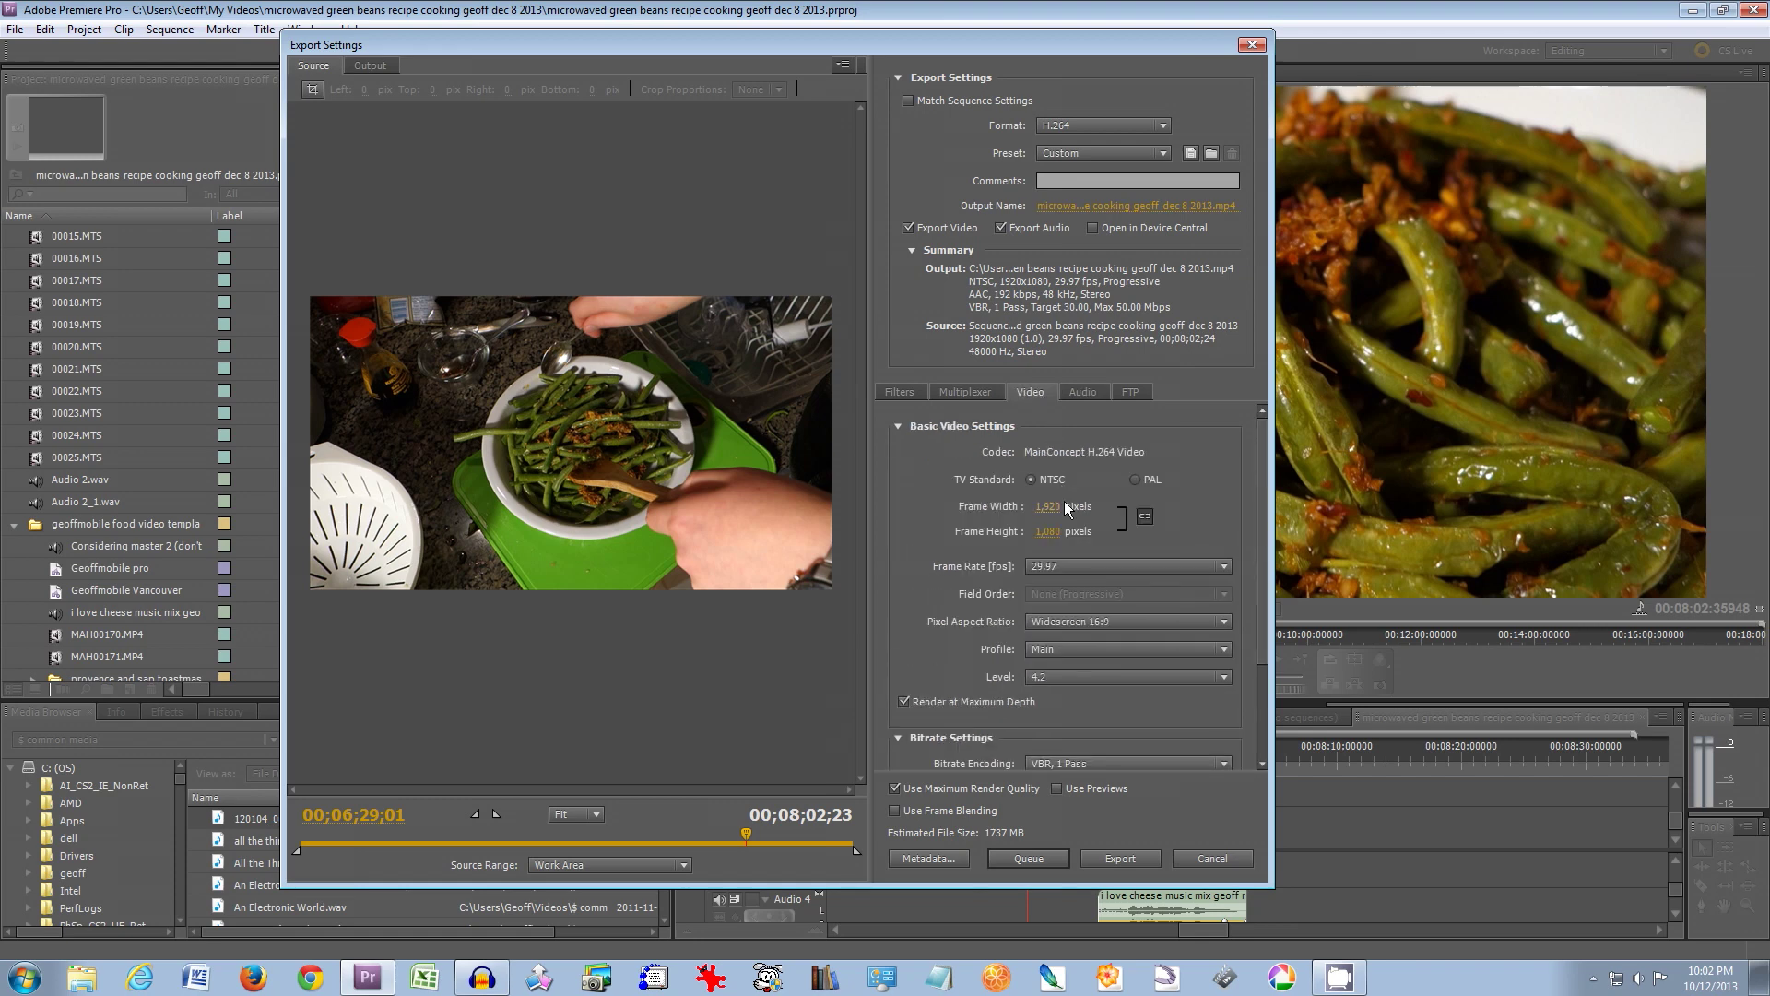
left_click(1055, 531)
type("720")
key("Return")
left_click(1043, 531)
type("1,080")
key("Return")
left_click(1230, 505)
left_click(1192, 565)
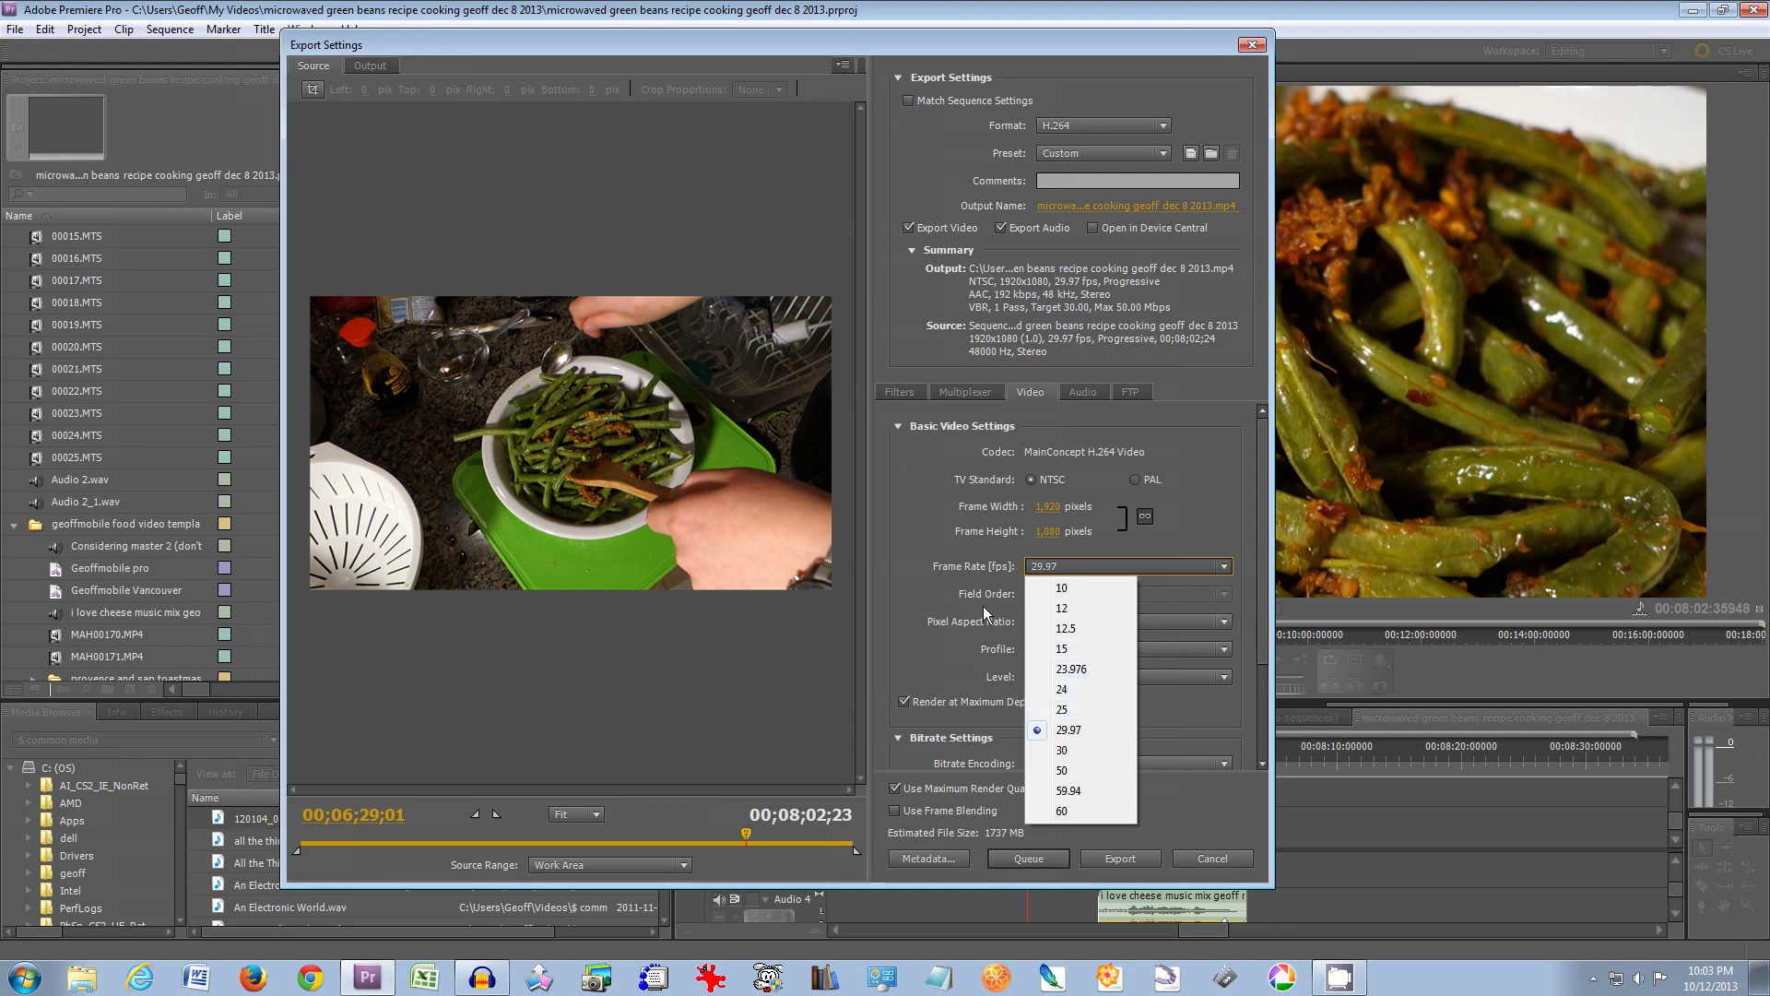
left_click(978, 564)
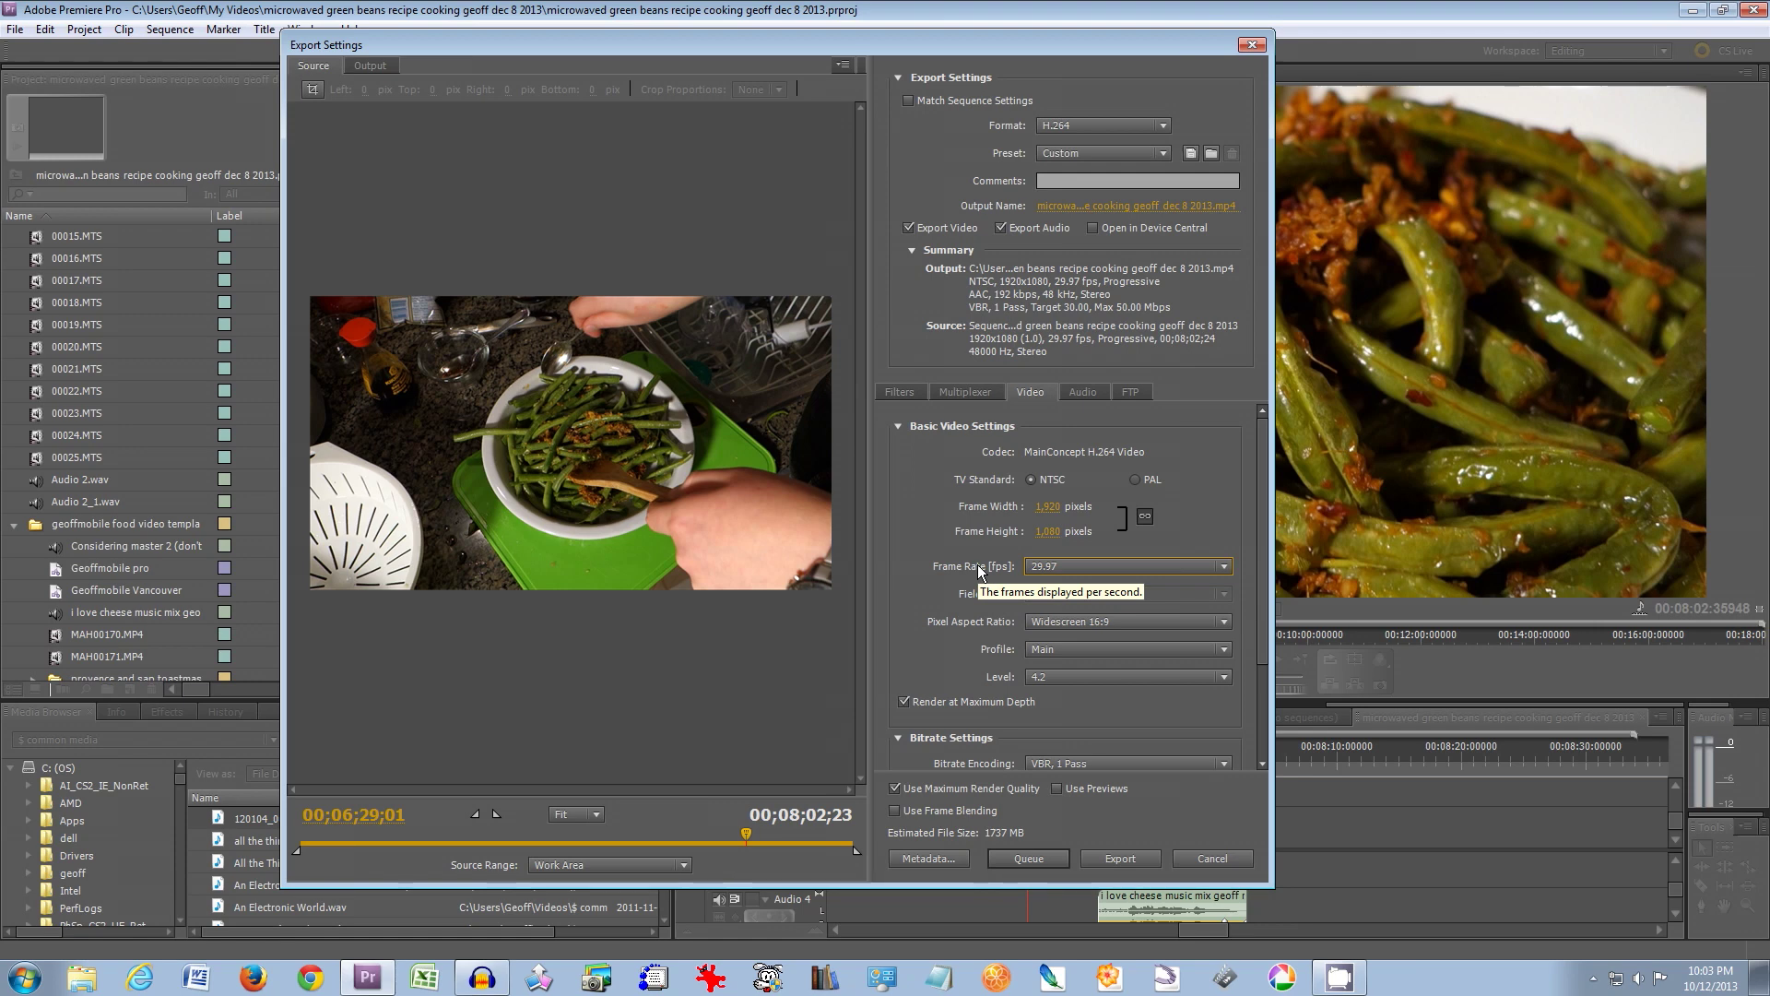
left_click(1093, 622)
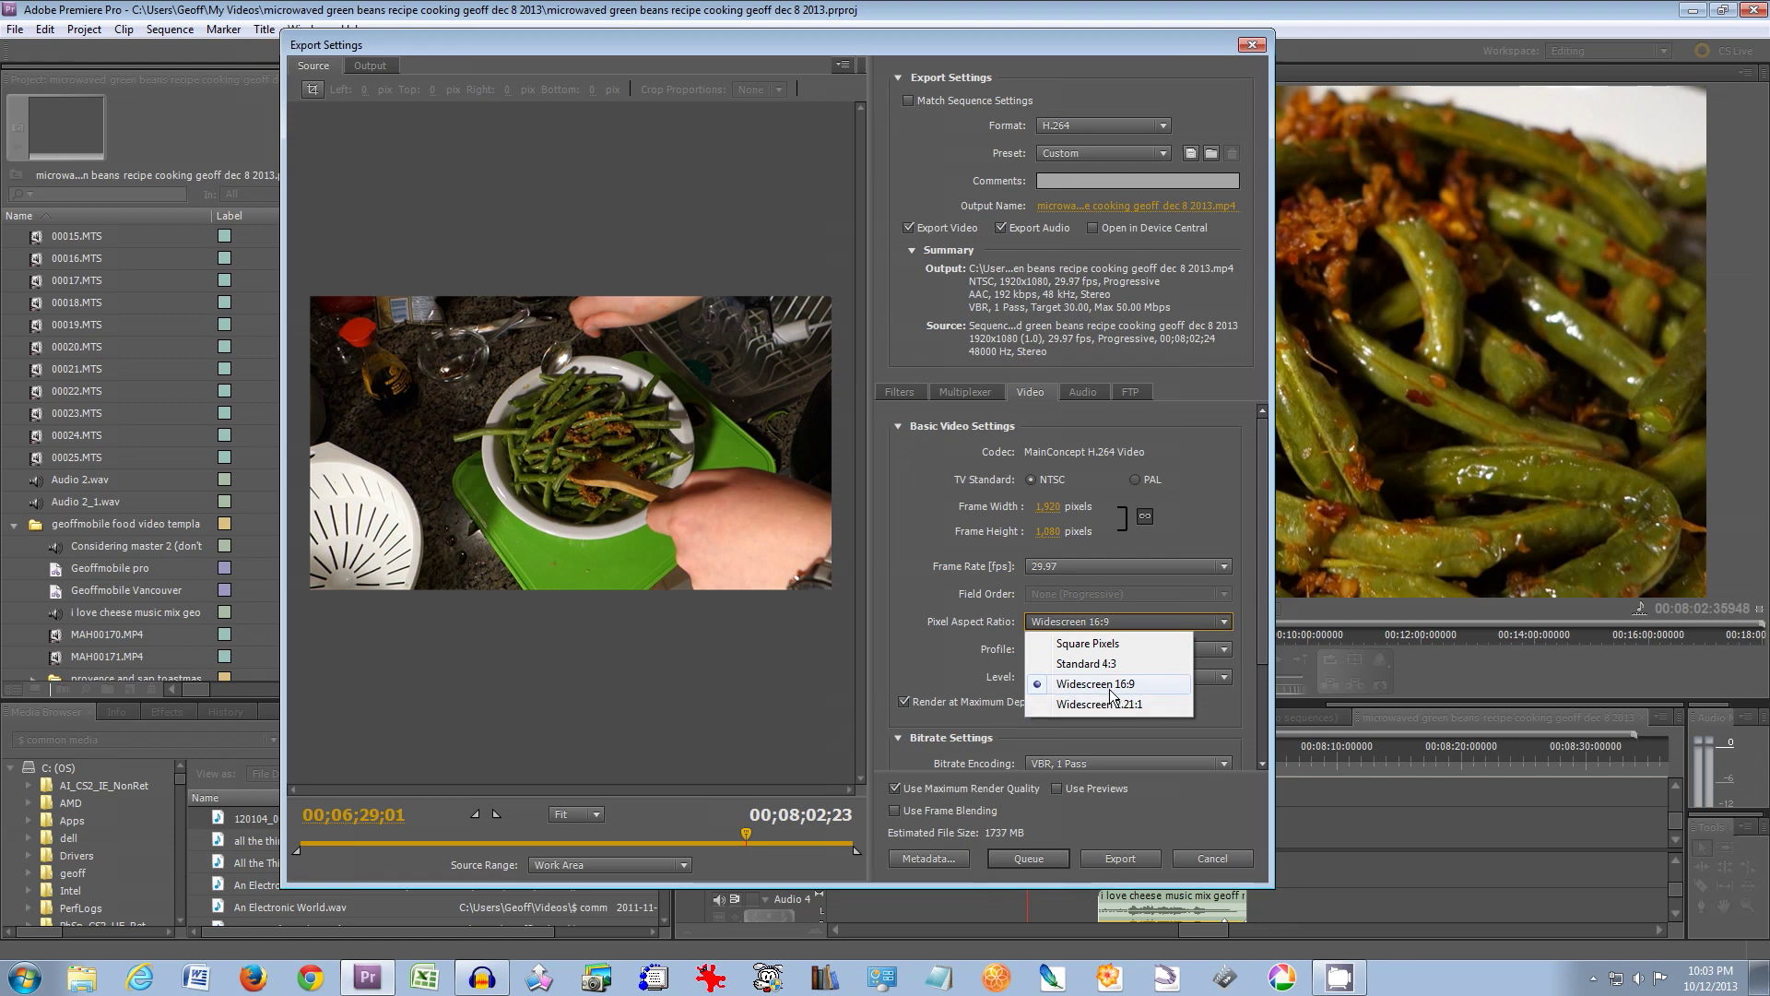
left_click(983, 627)
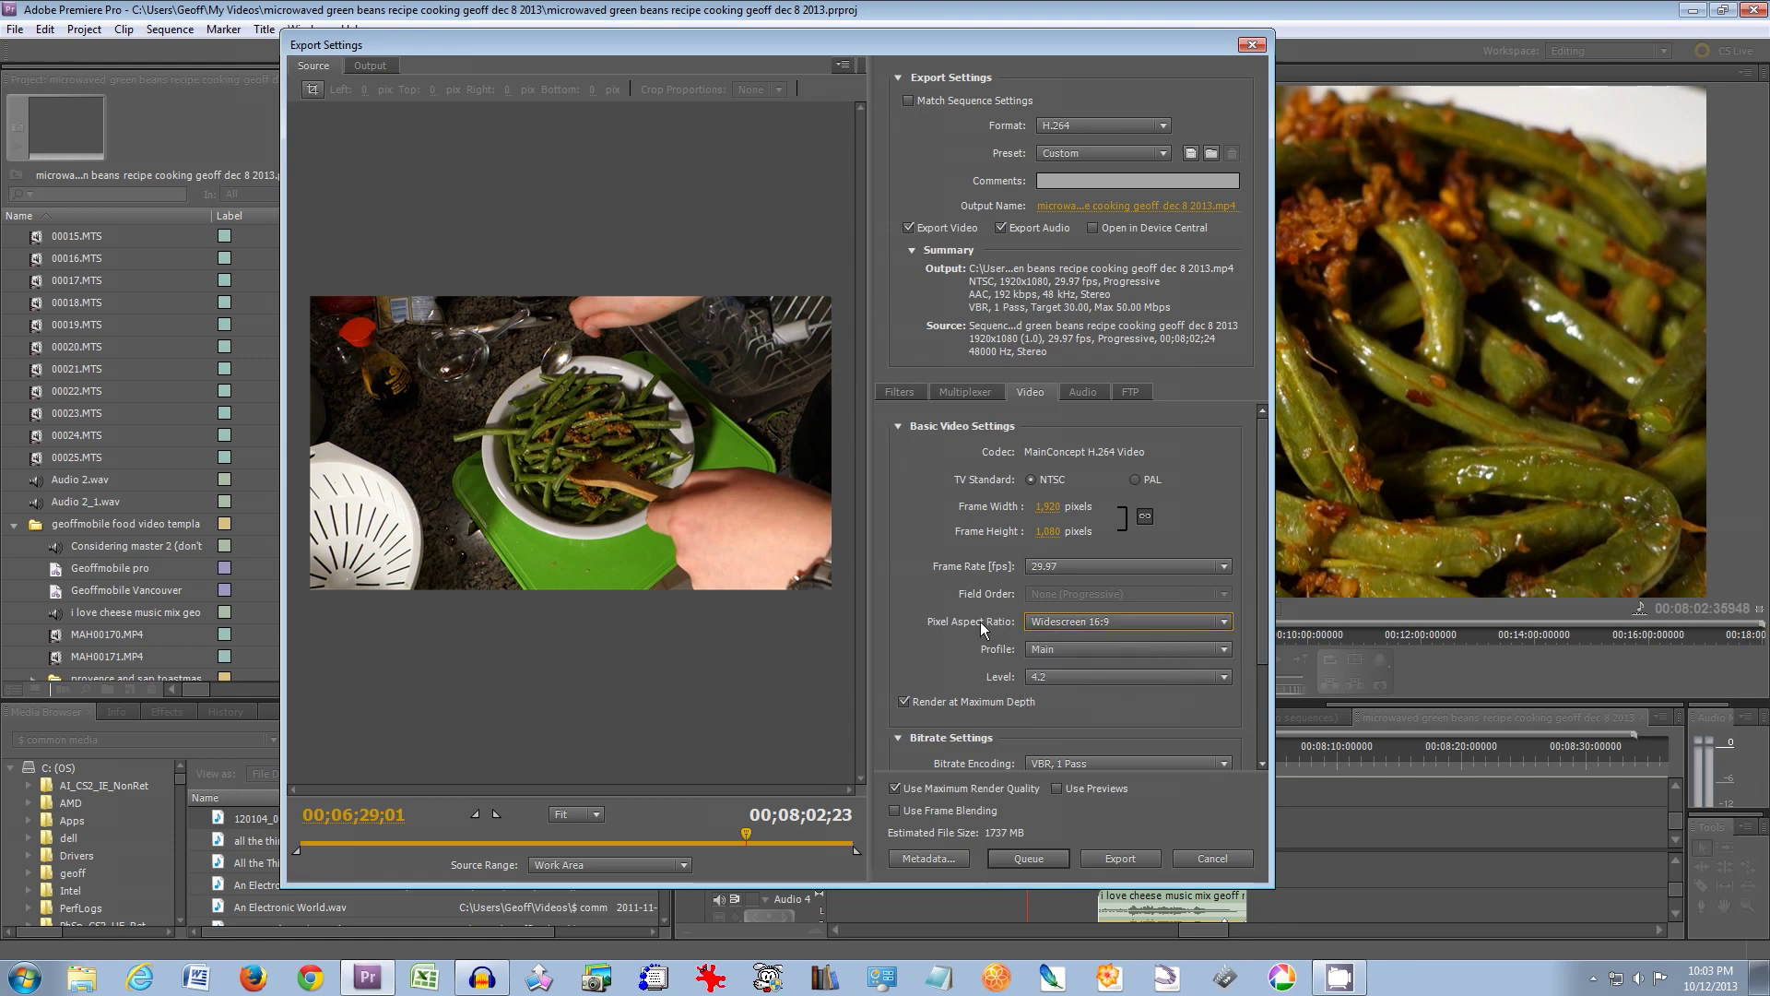
left_click(1071, 650)
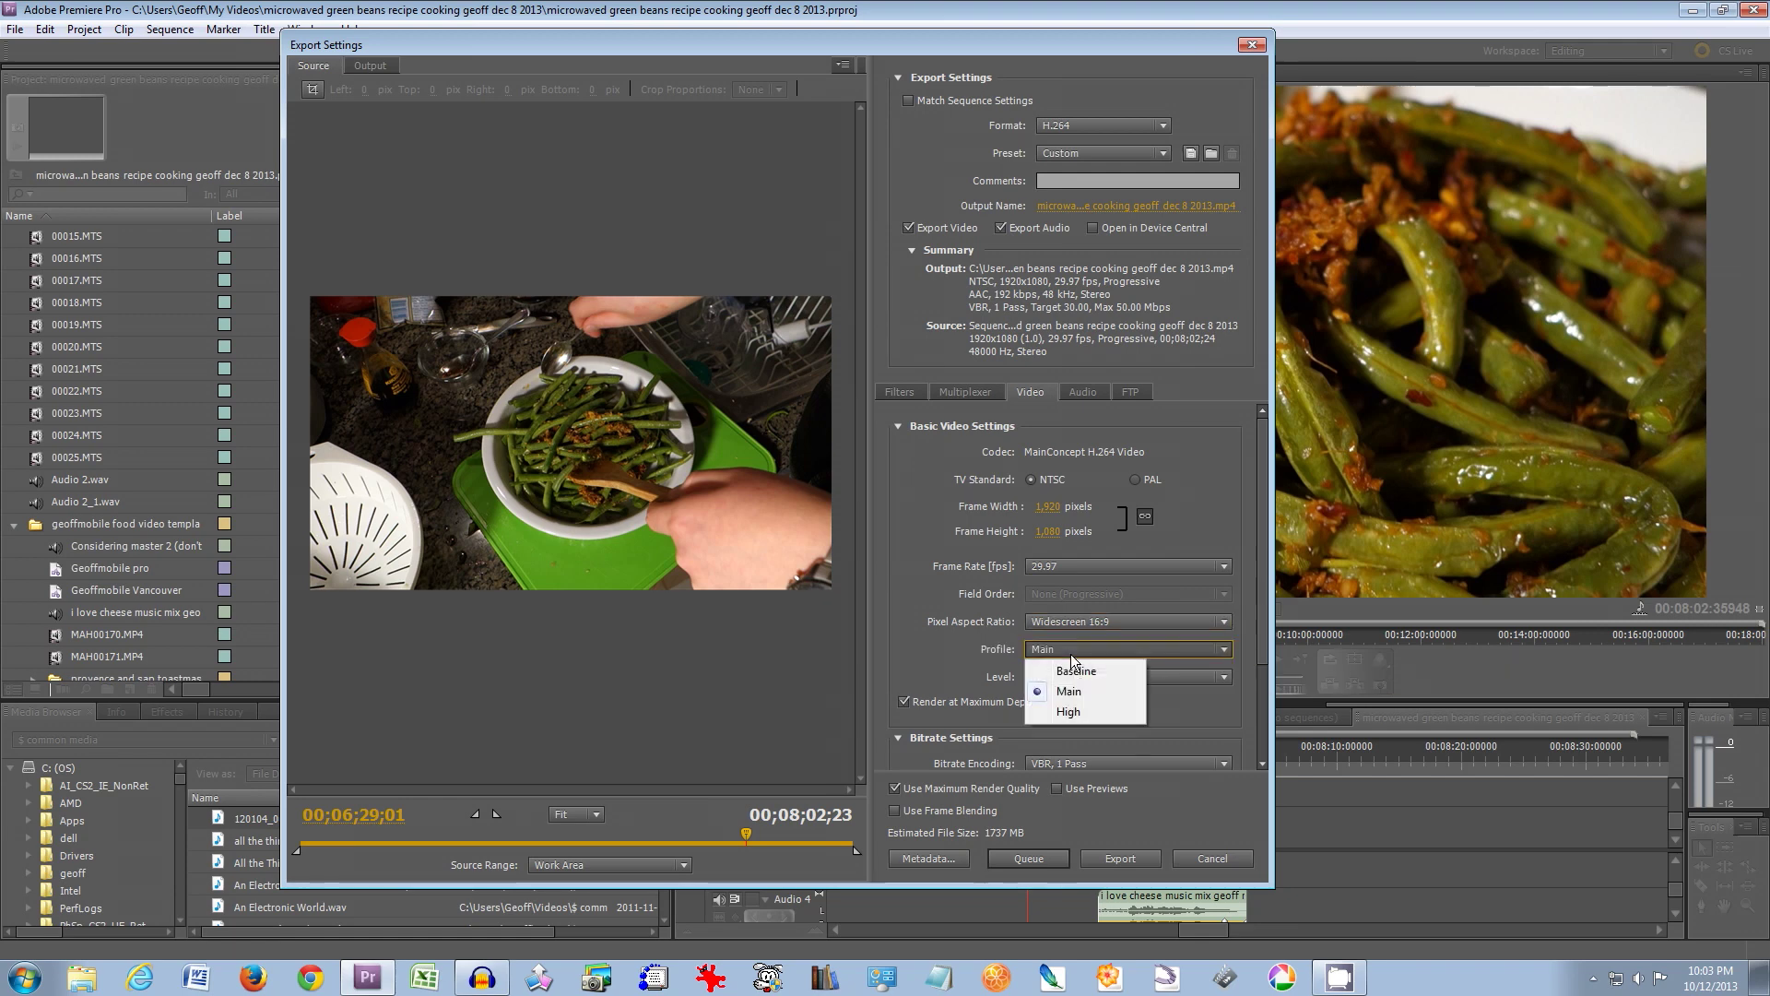
left_click(987, 649)
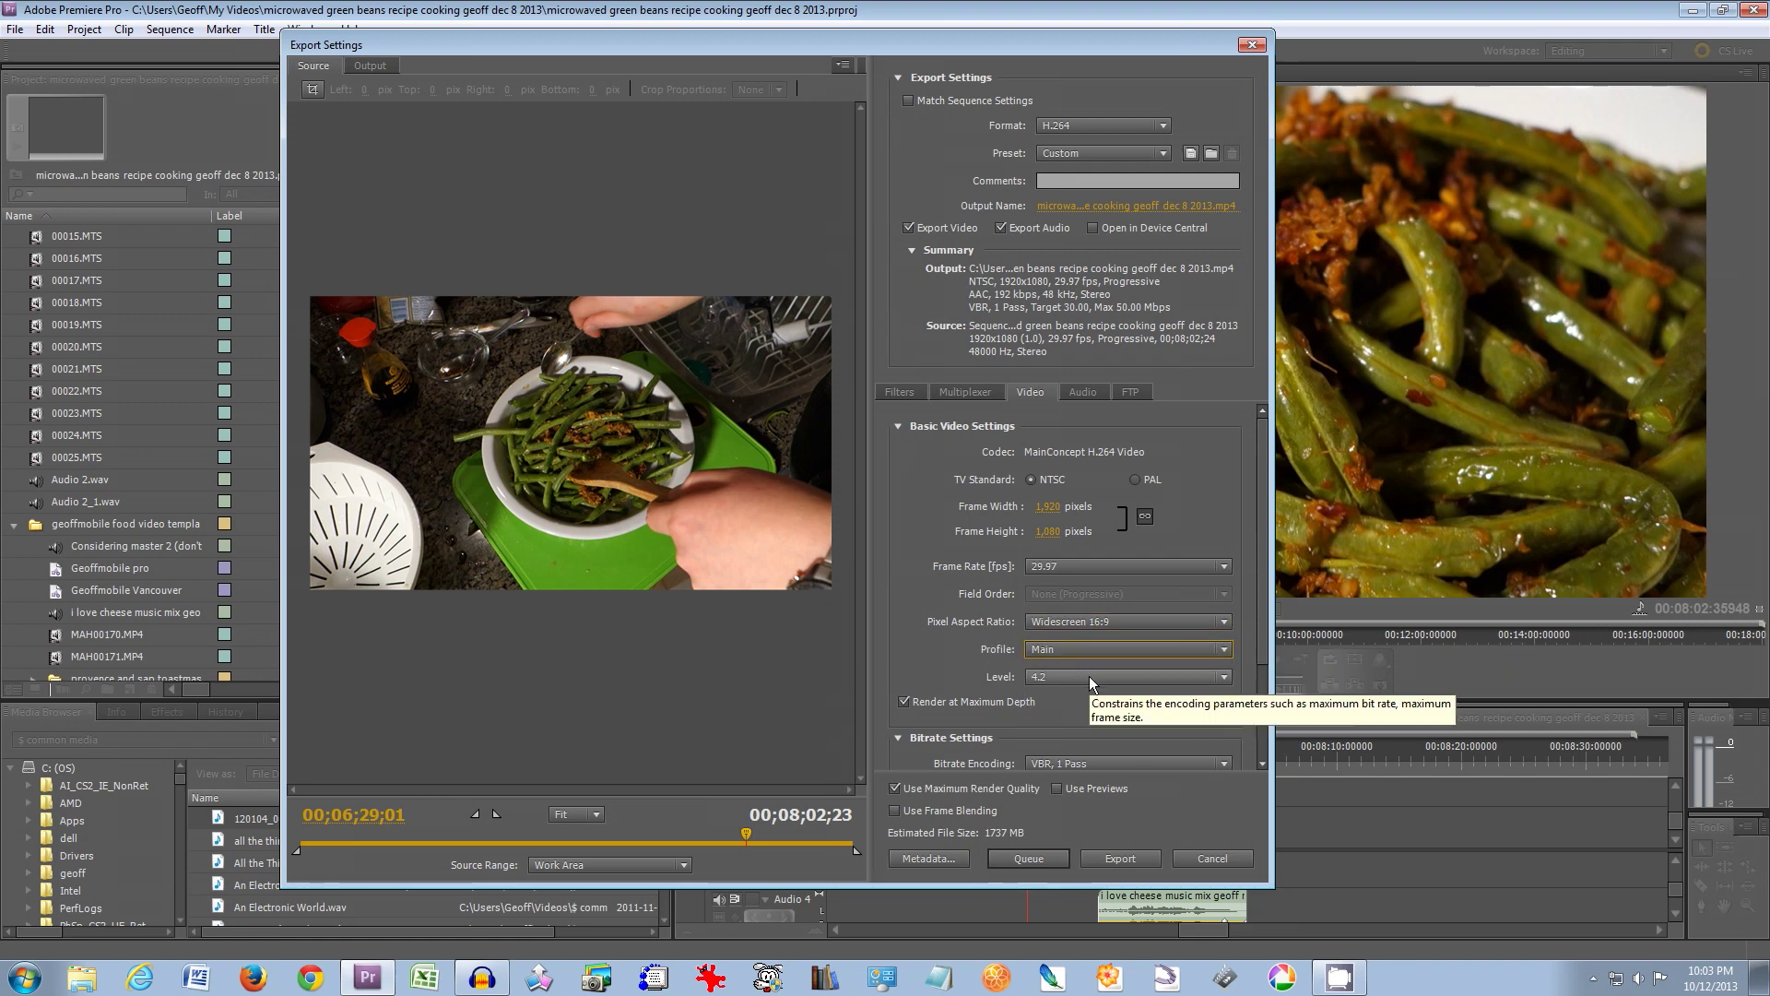
left_click(1088, 677)
left_click(989, 670)
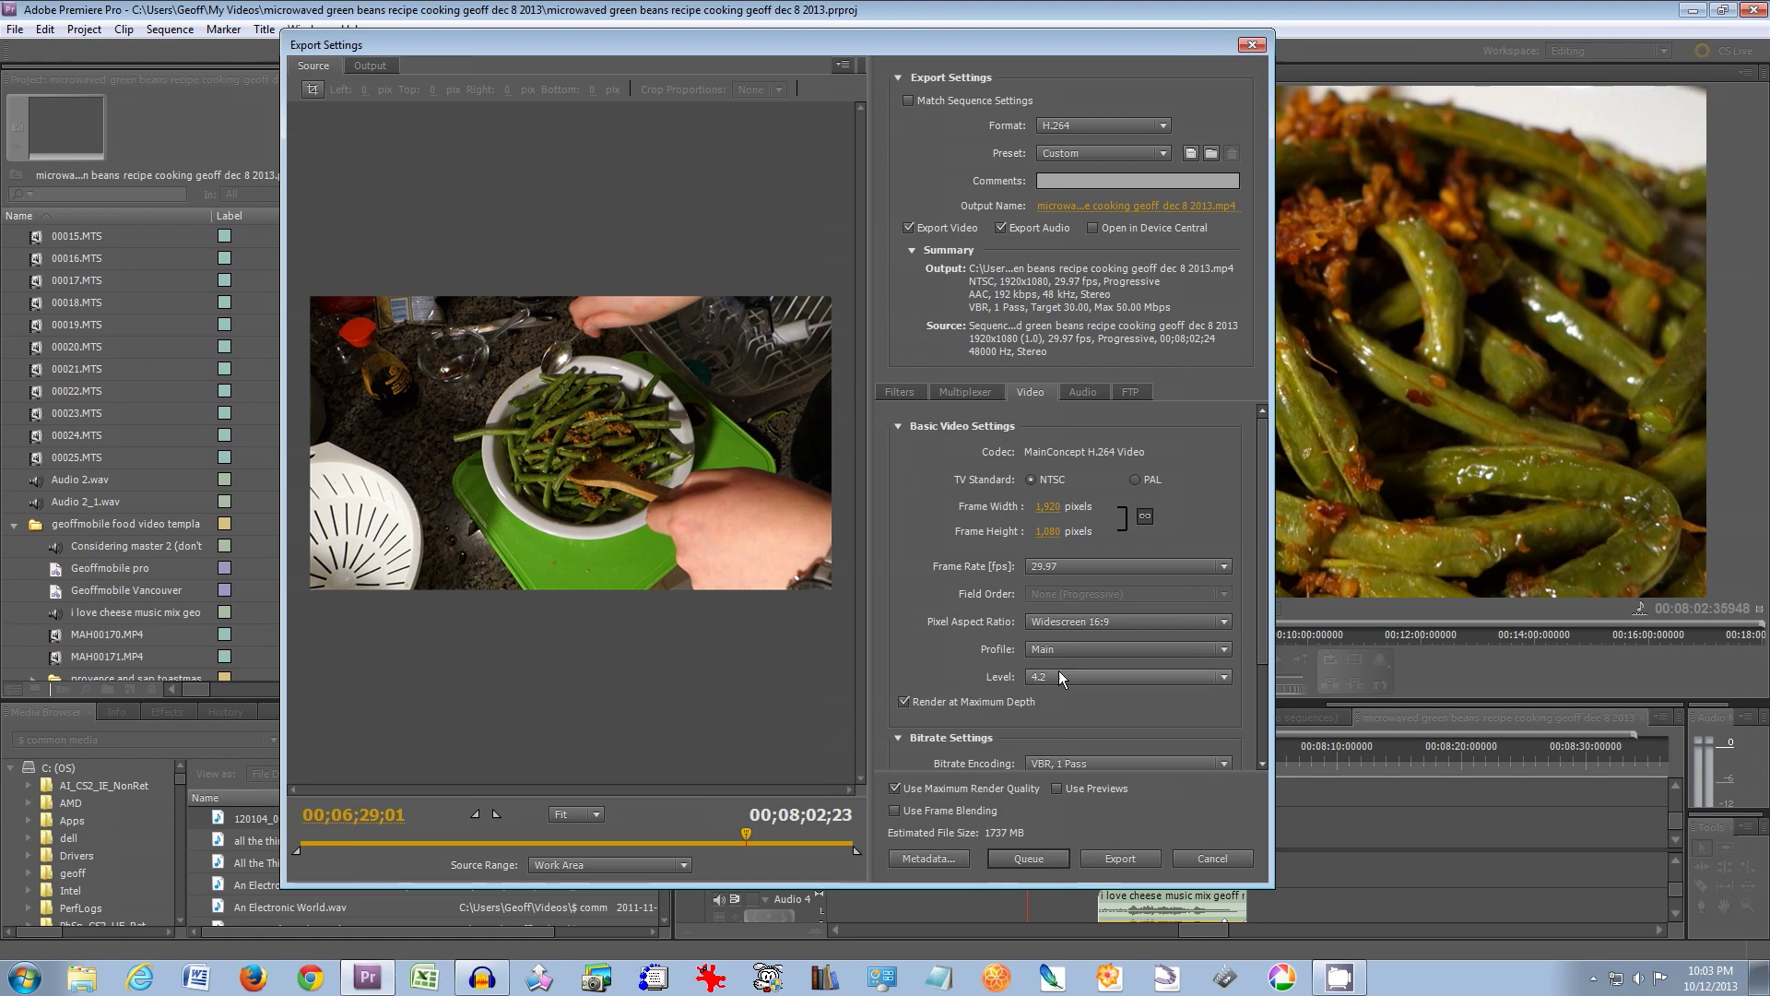
left_click_drag(1263, 564, 1267, 679)
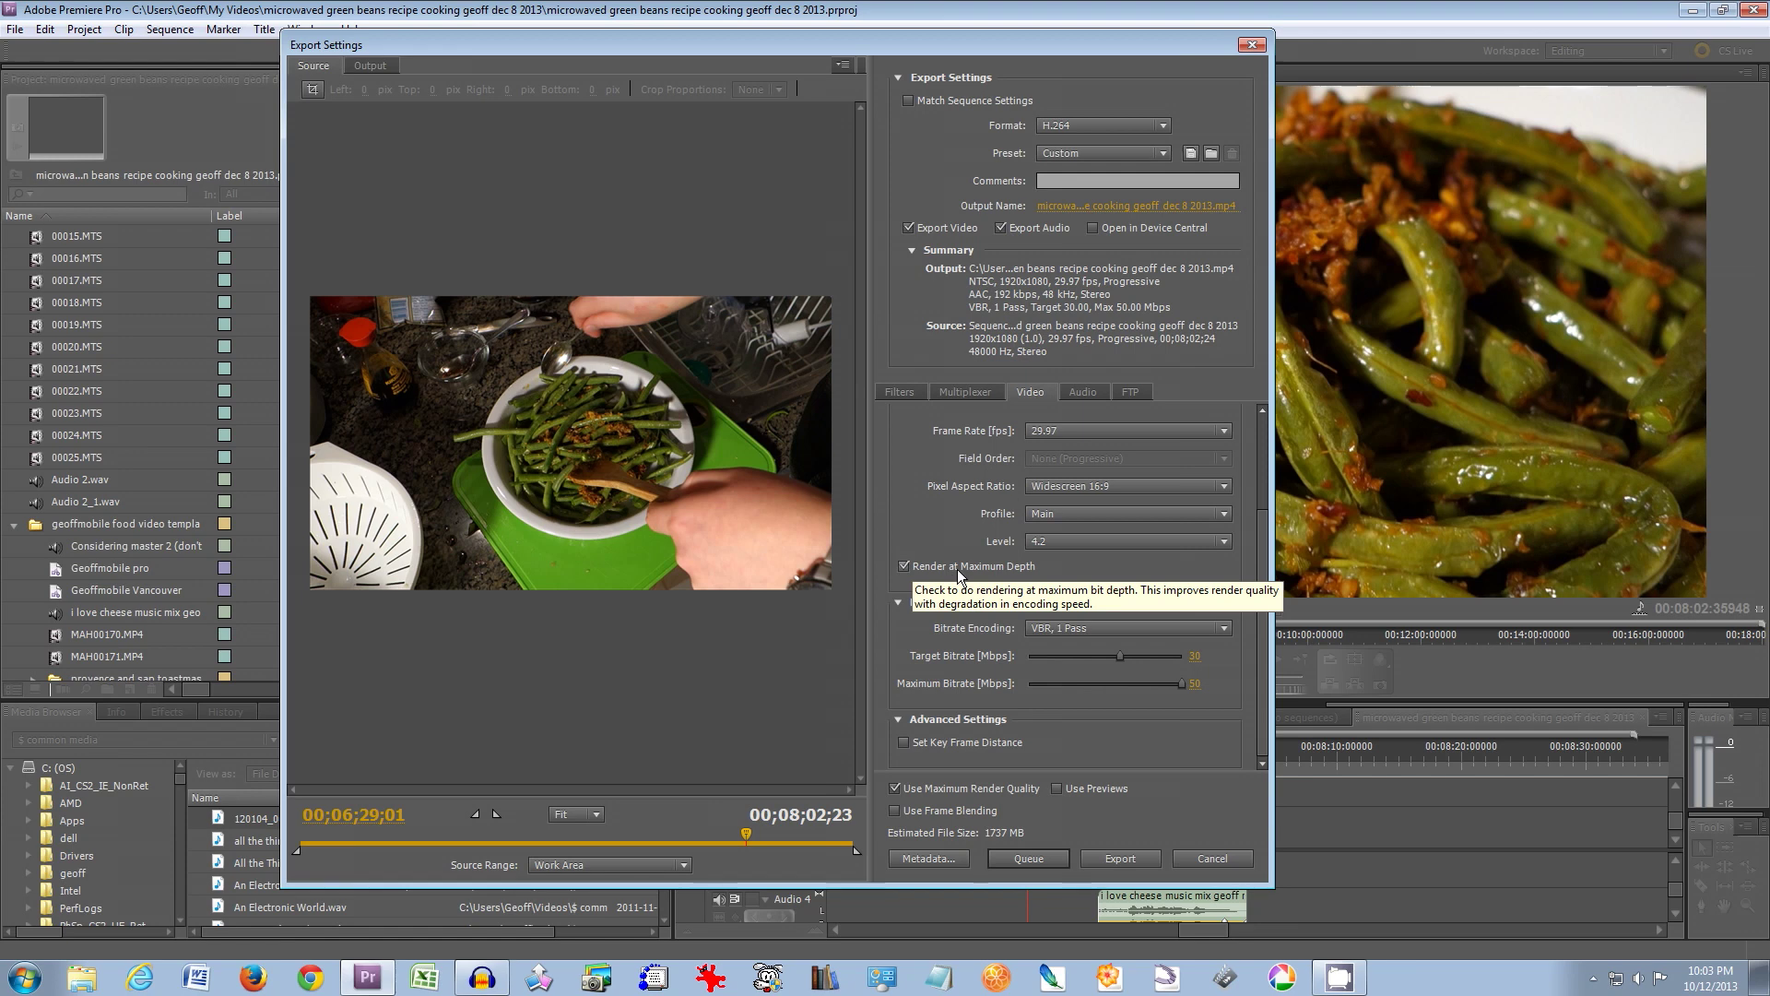
left_click(1086, 630)
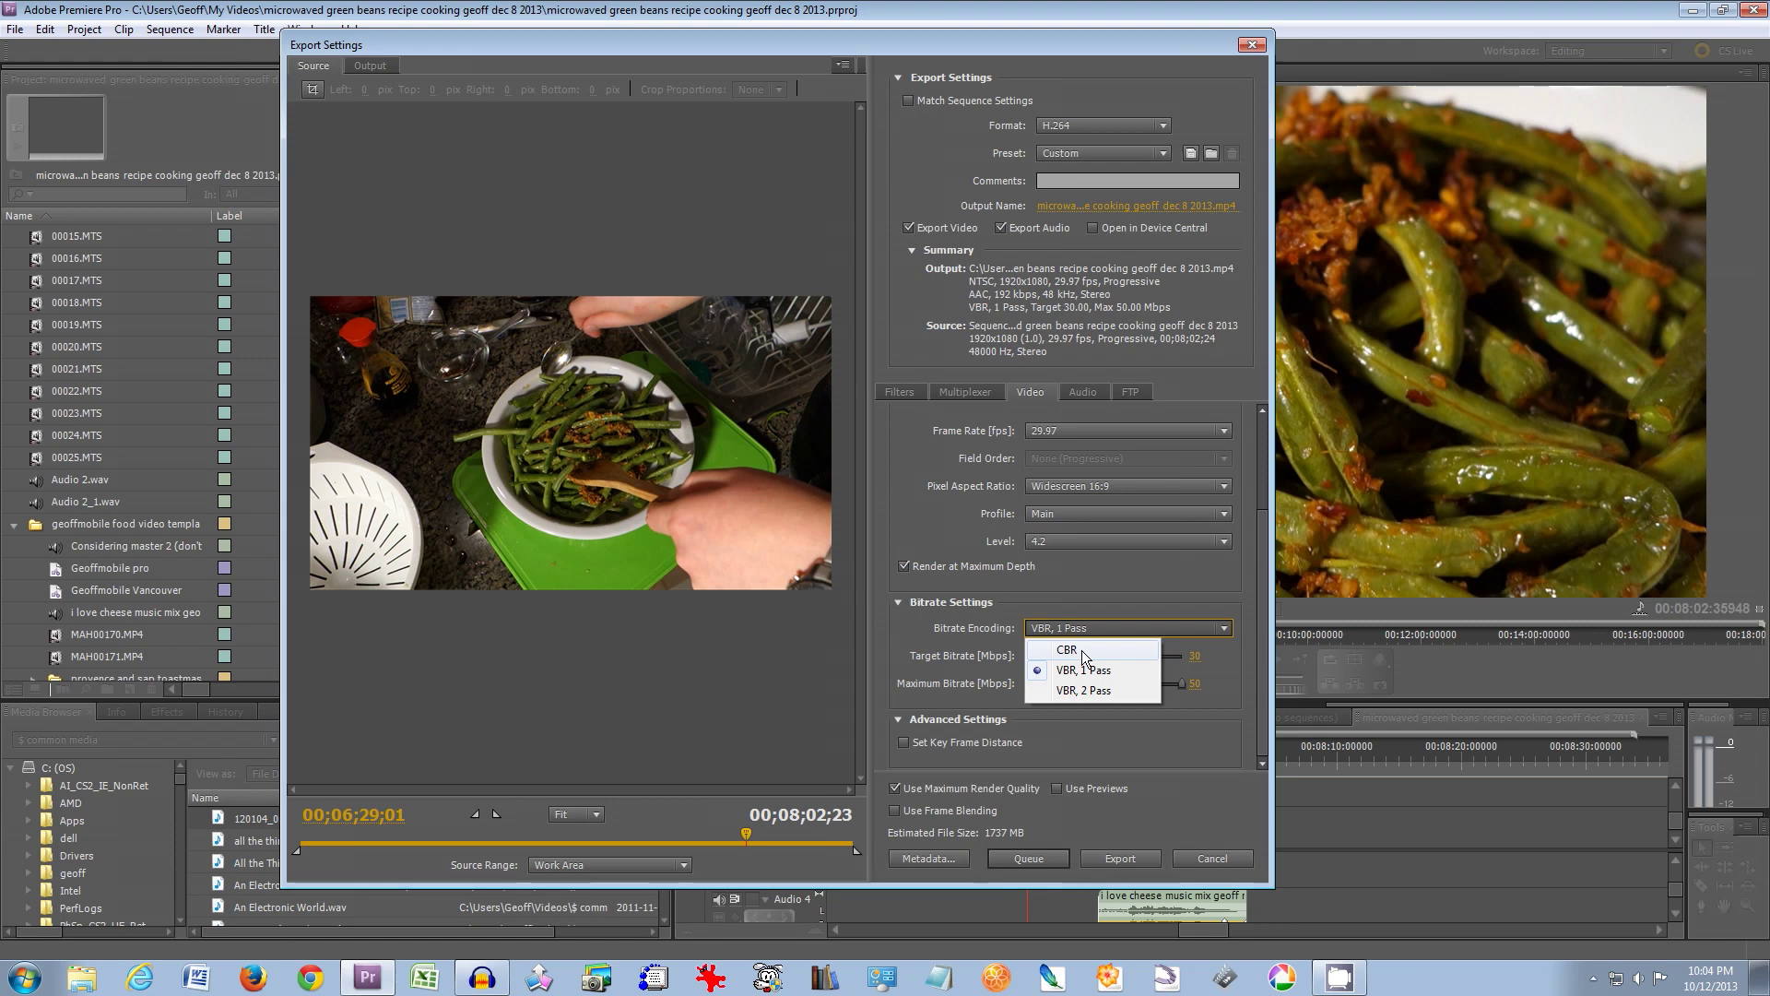
left_click(970, 618)
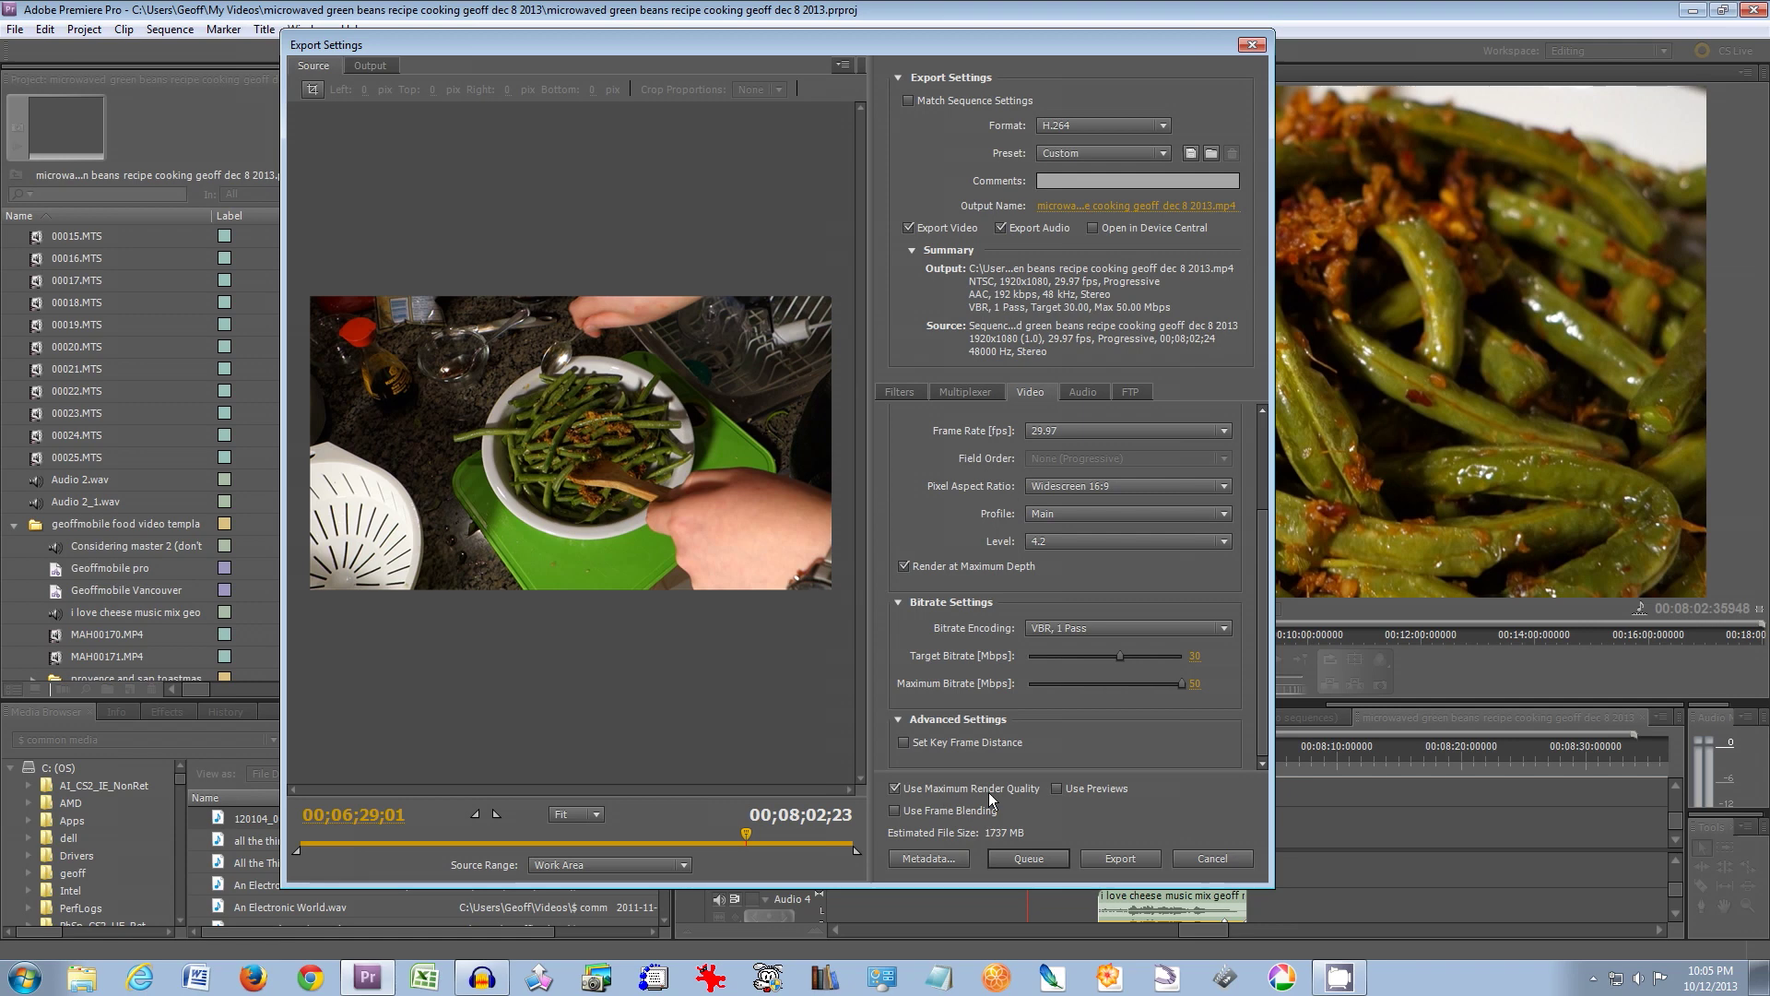
Step: Enable Use Maximum Render Quality and show the AAC, stereo, 48 kHz, 192 kbps audio settings
left_click(895, 788)
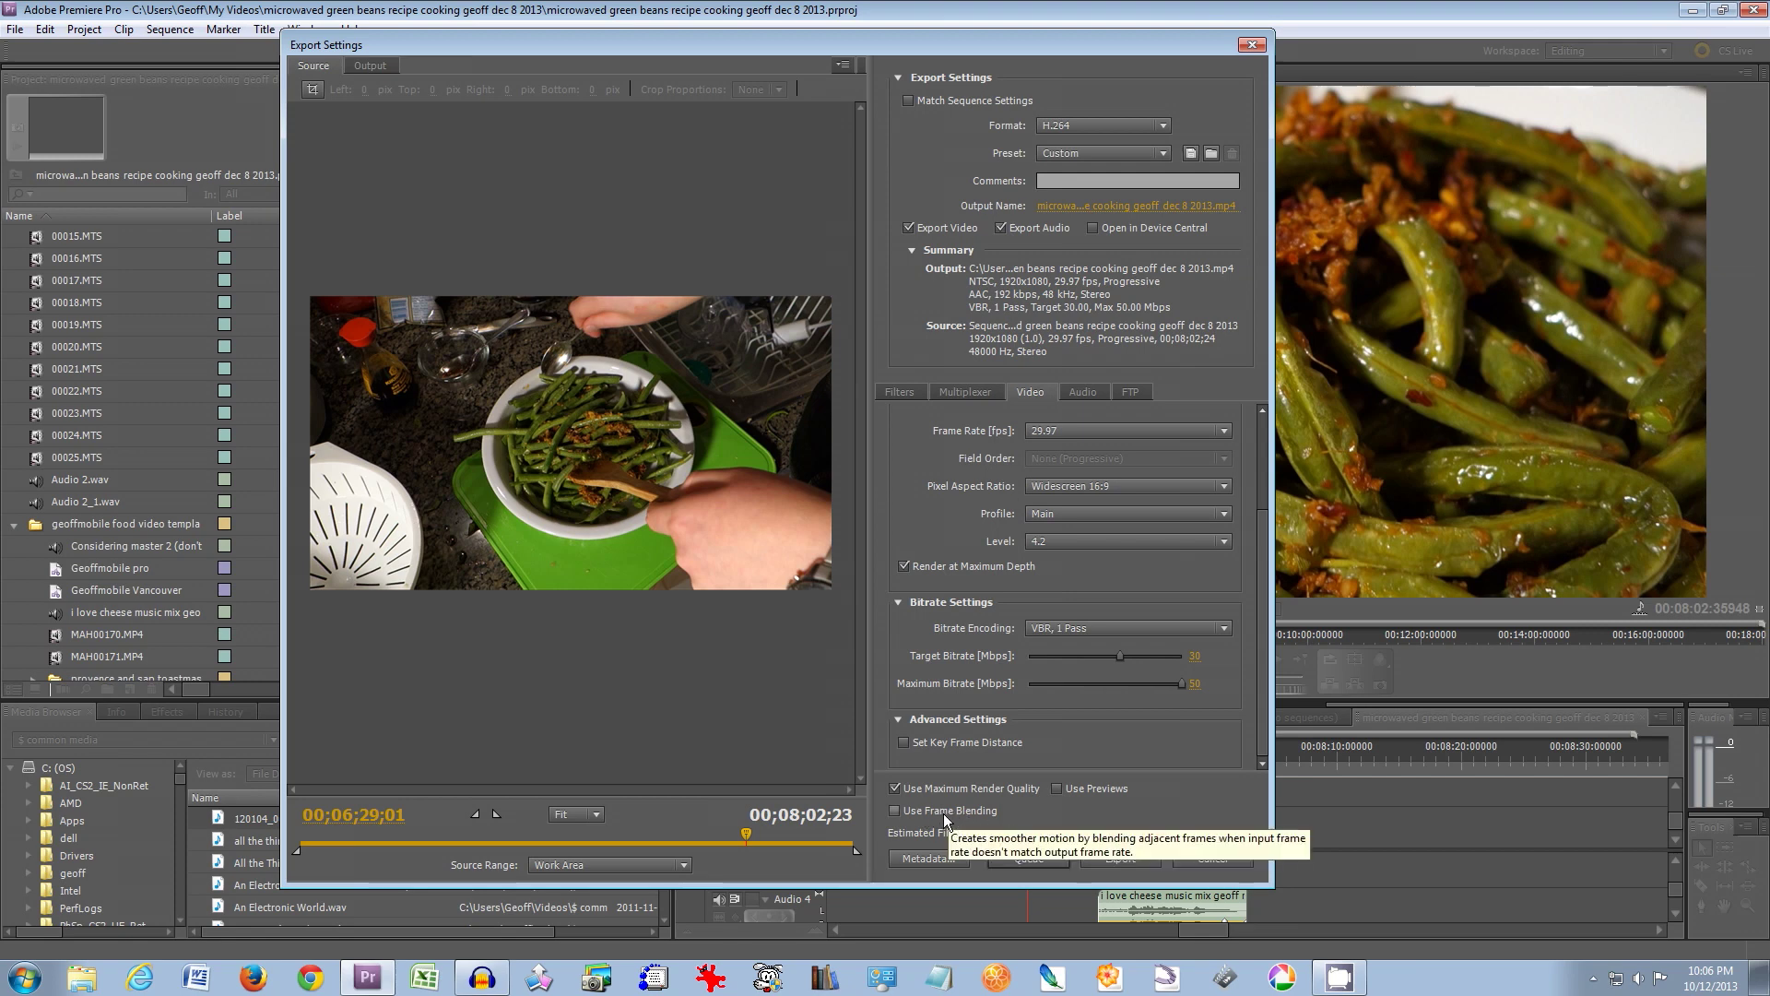
left_click(1084, 395)
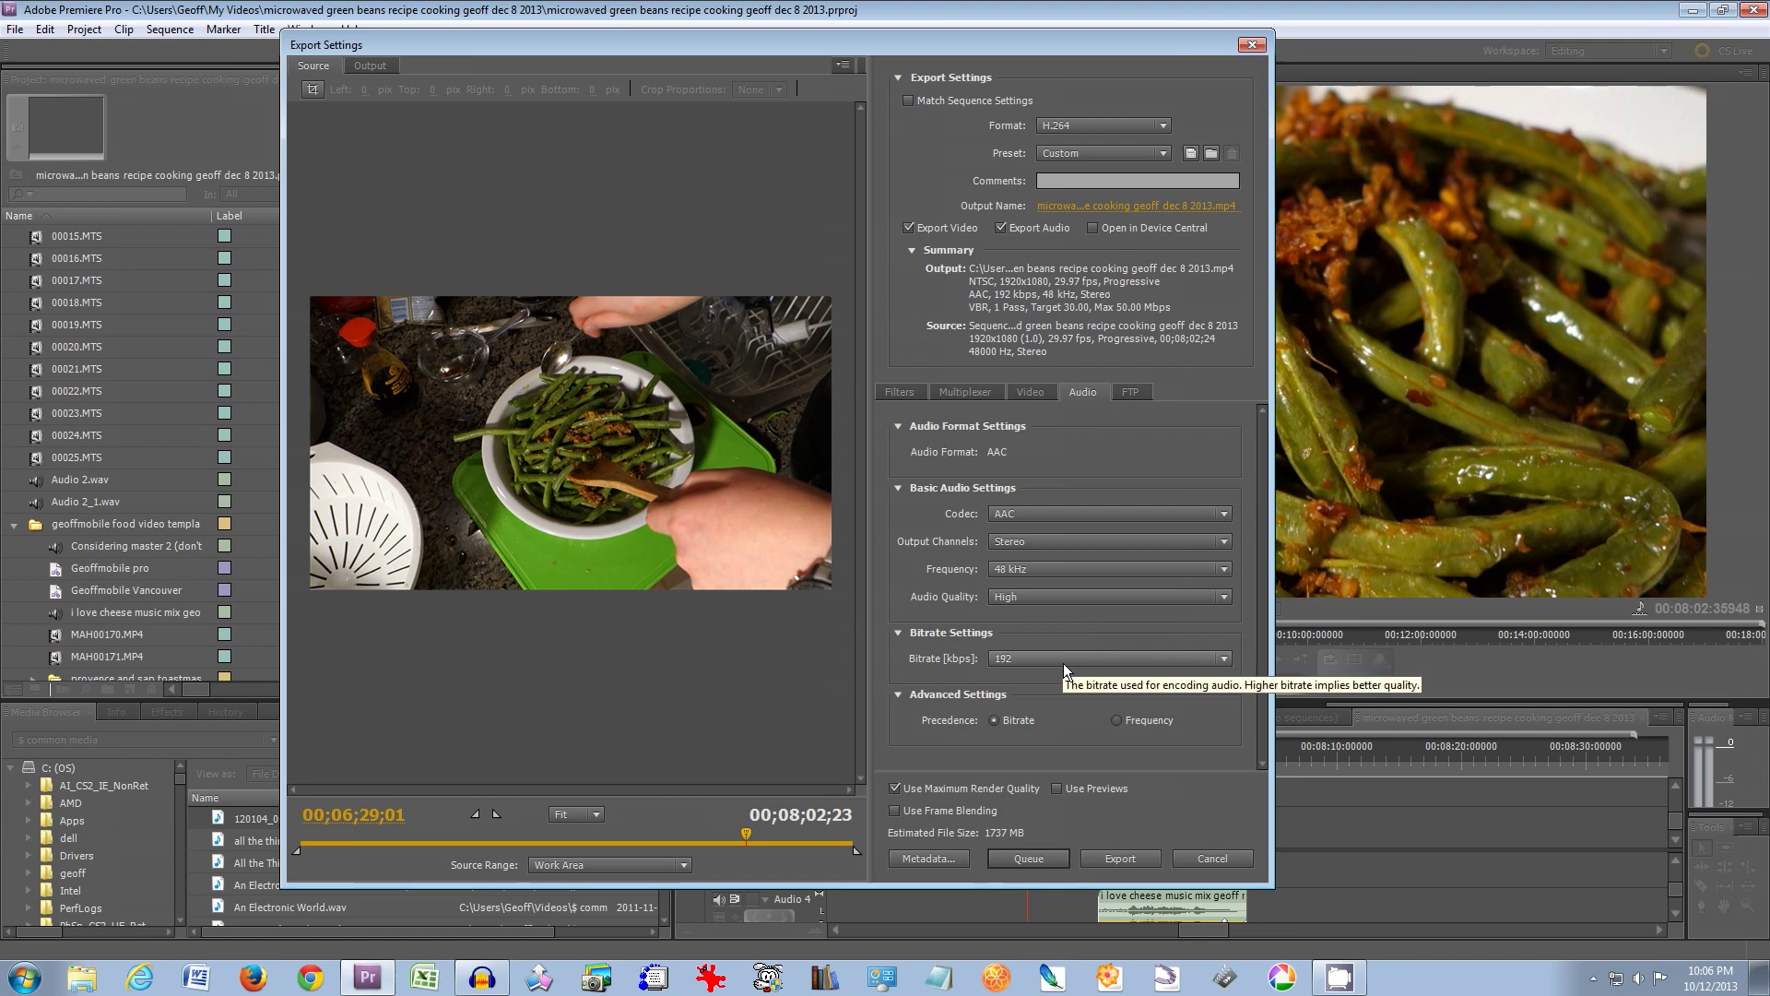
left_click(1011, 512)
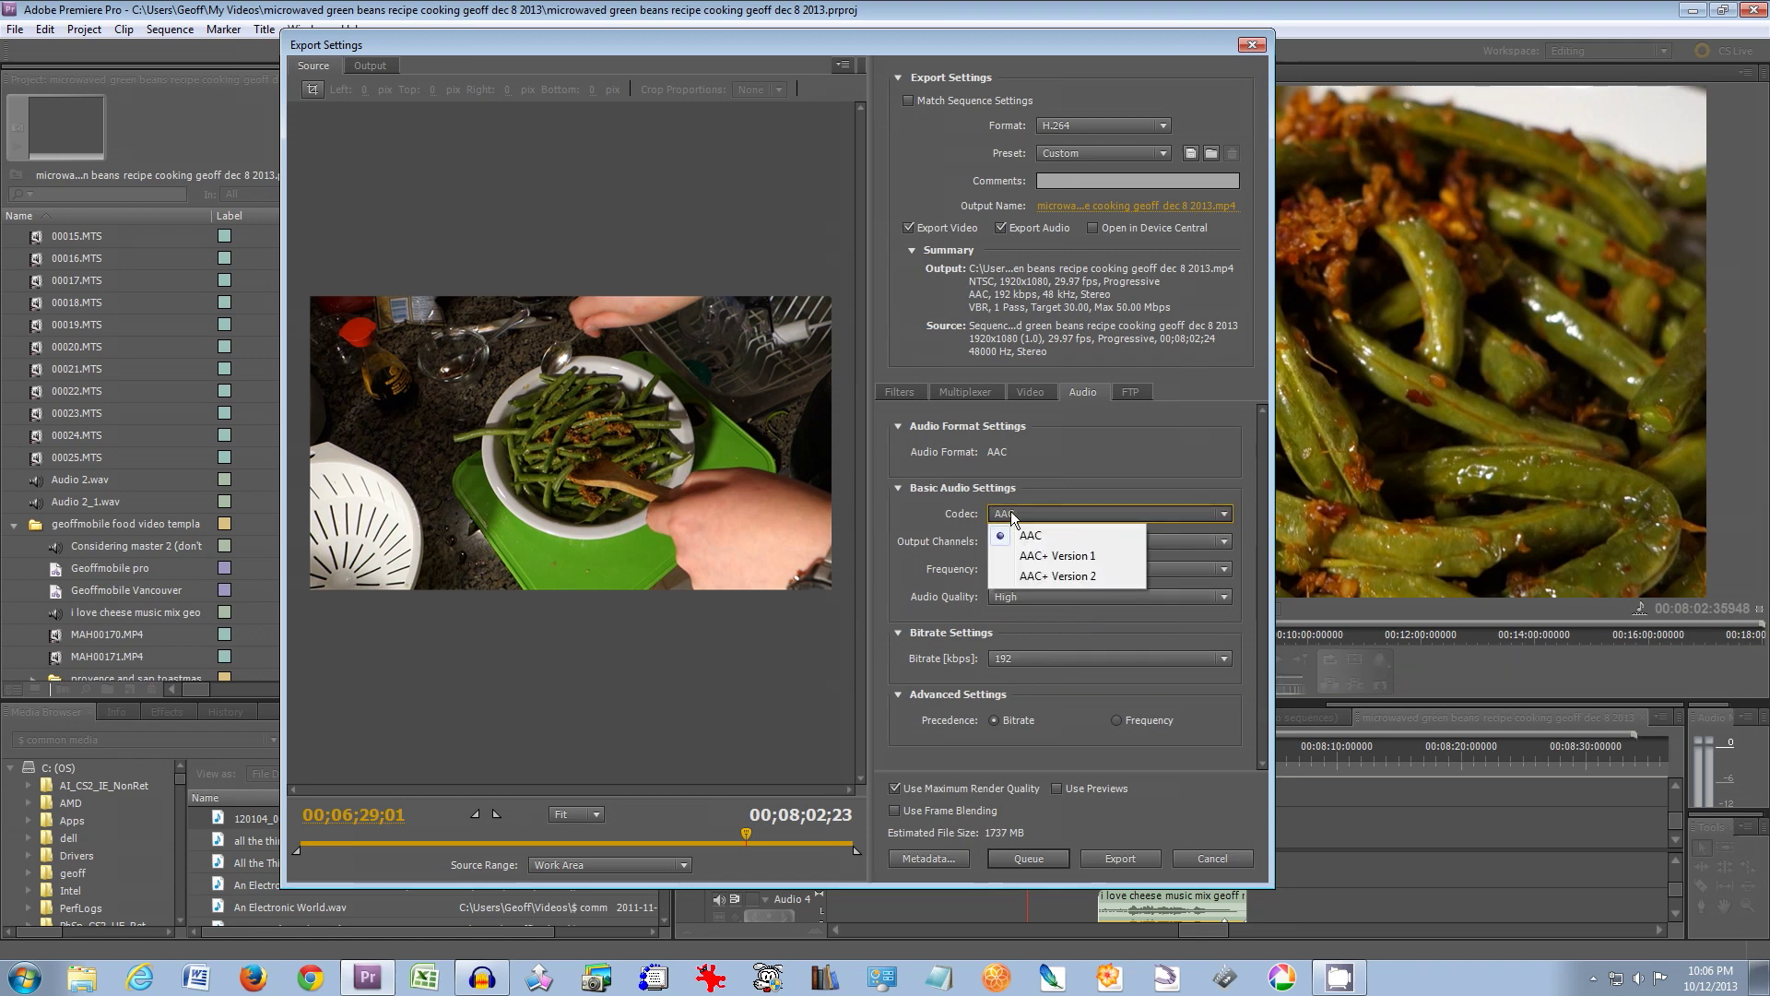
left_click(1057, 501)
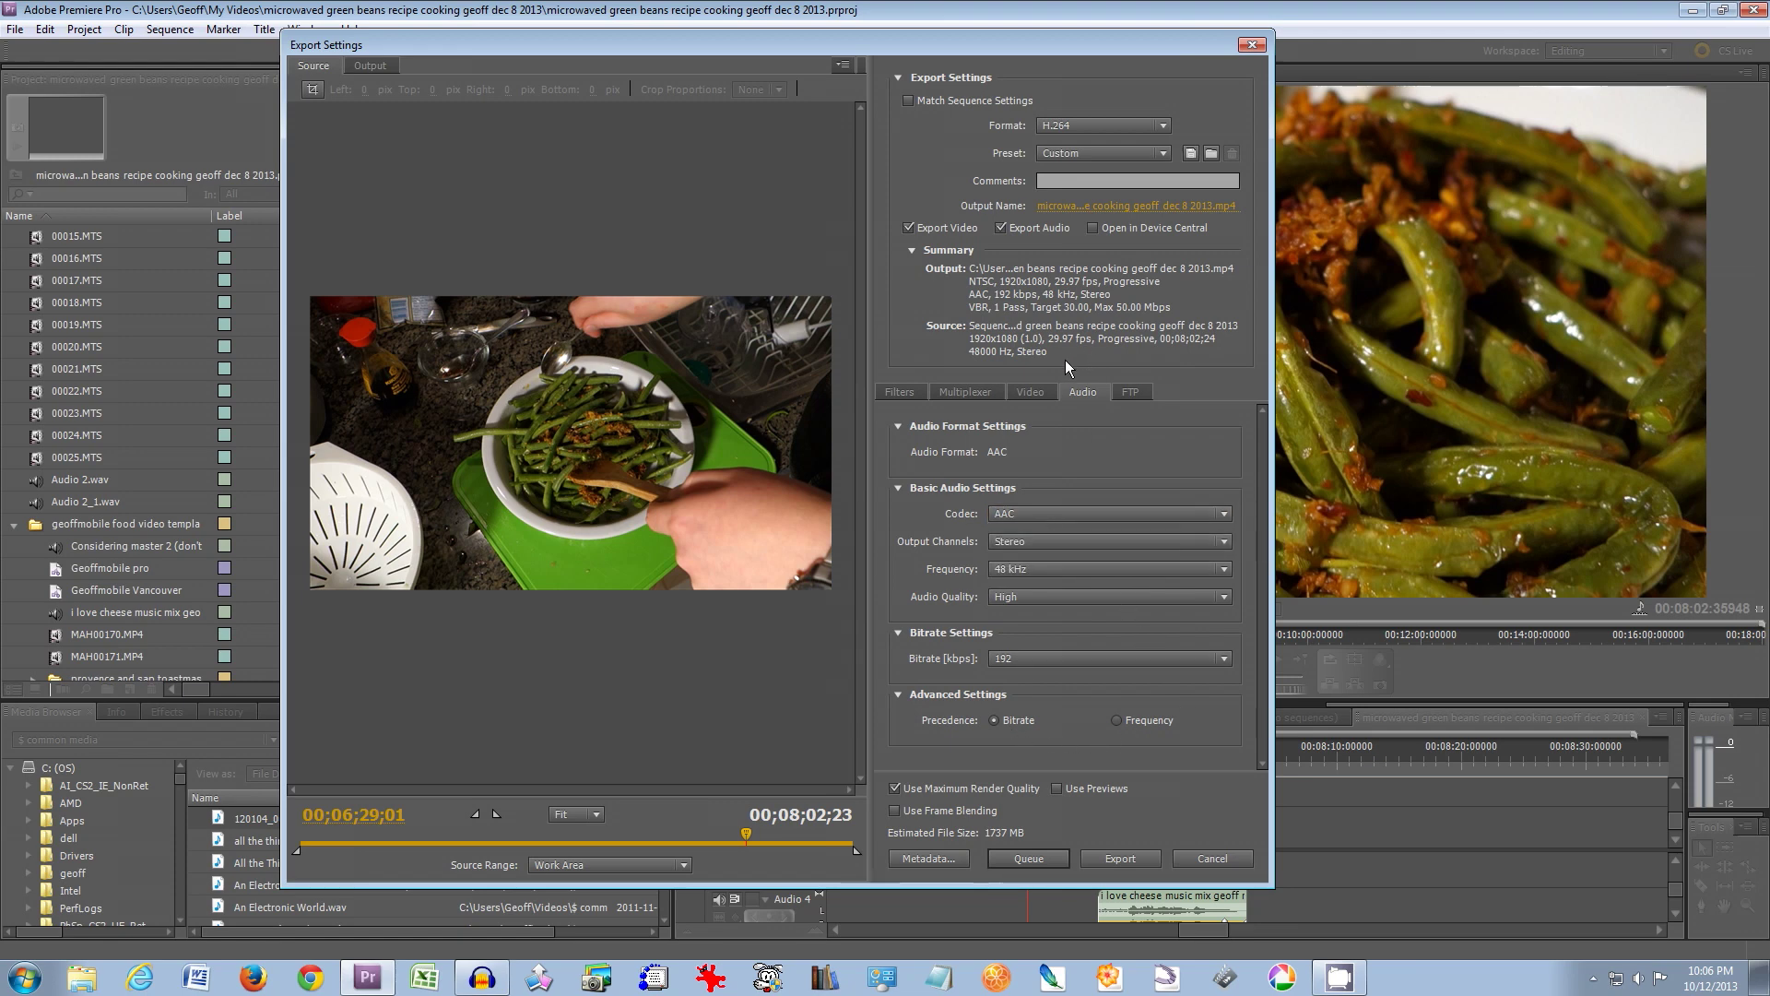
left_click(1036, 389)
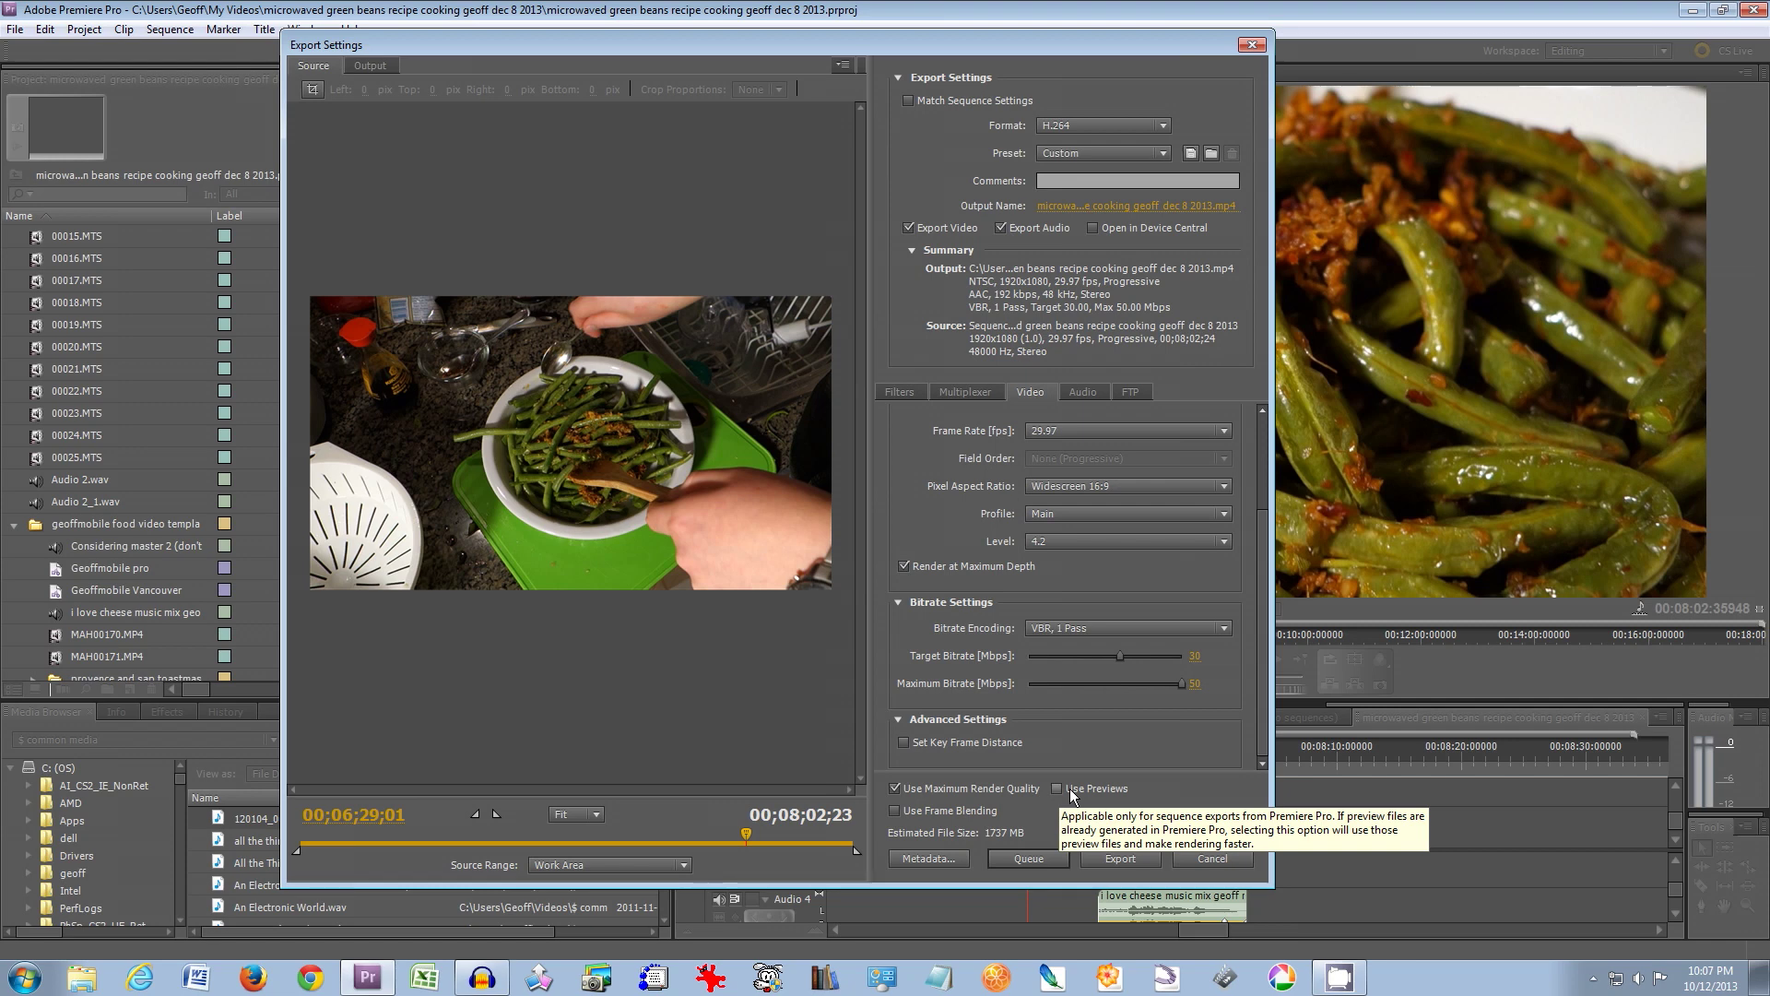
Step: Keep maximum depth and render quality on, previews off, VBR 1 Pass, and queue the export
left_click(903, 566)
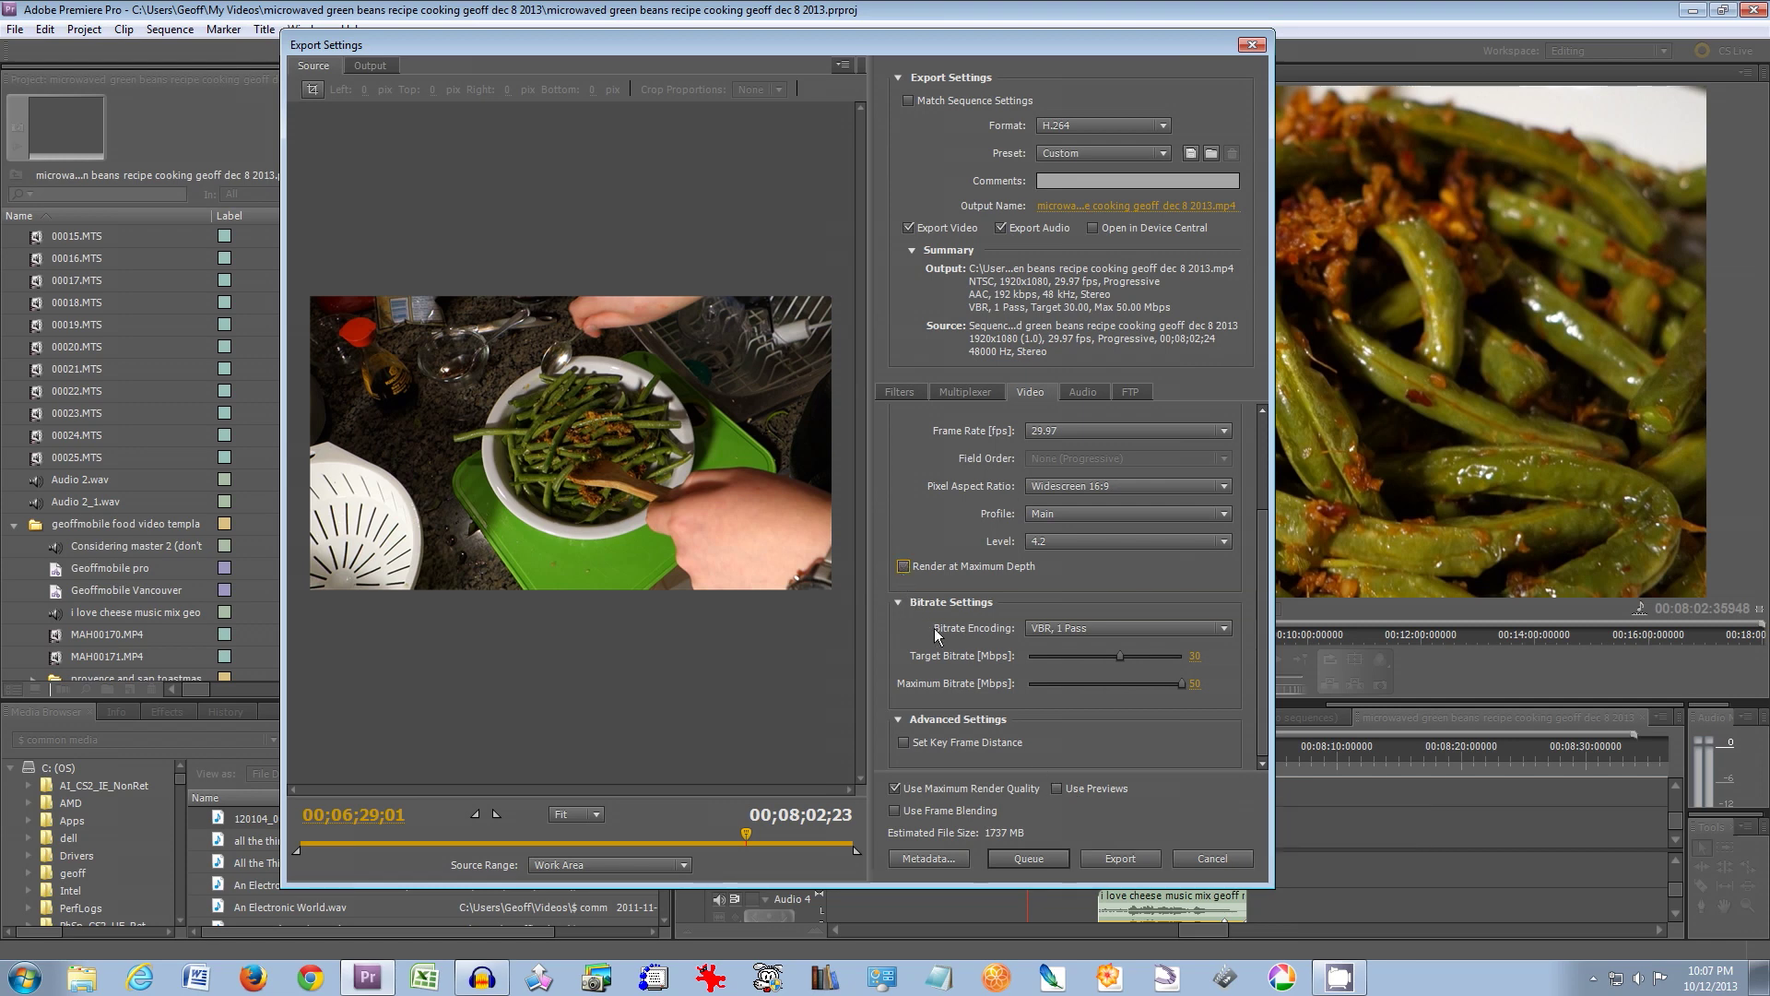
left_click(896, 789)
left_click(1058, 789)
left_click(1126, 631)
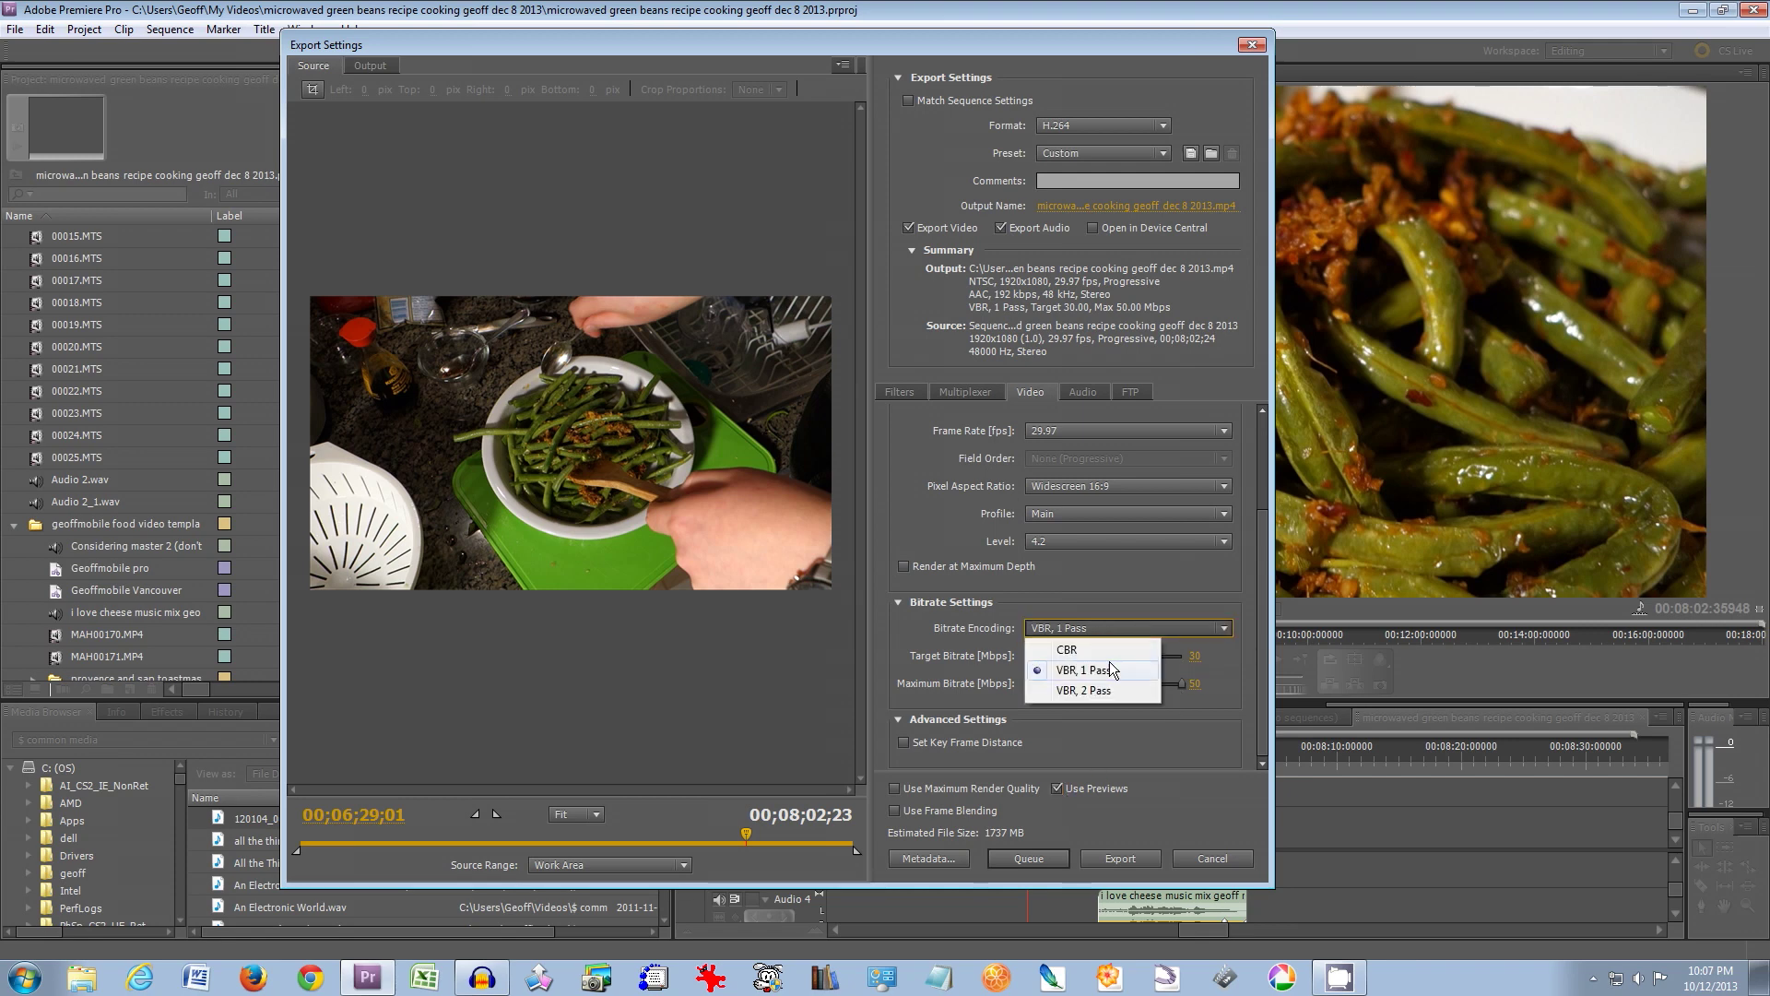
left_click(1112, 665)
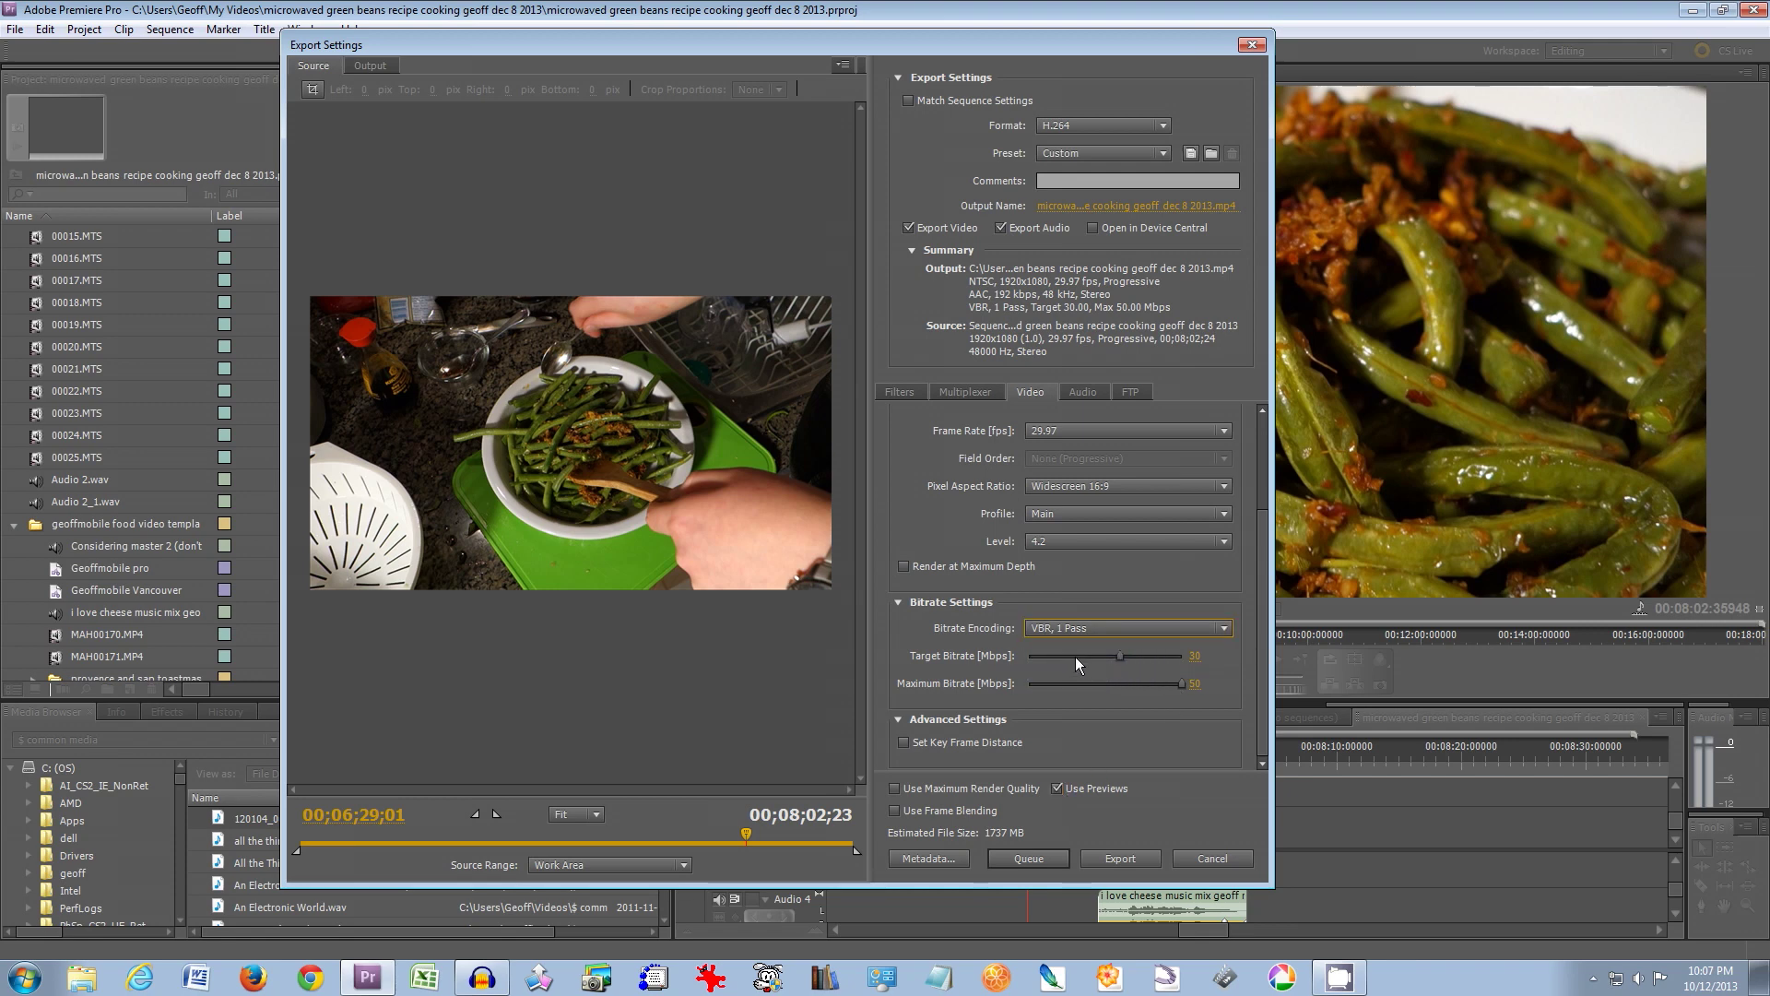
left_click(927, 564)
left_click(1003, 787)
left_click(1085, 791)
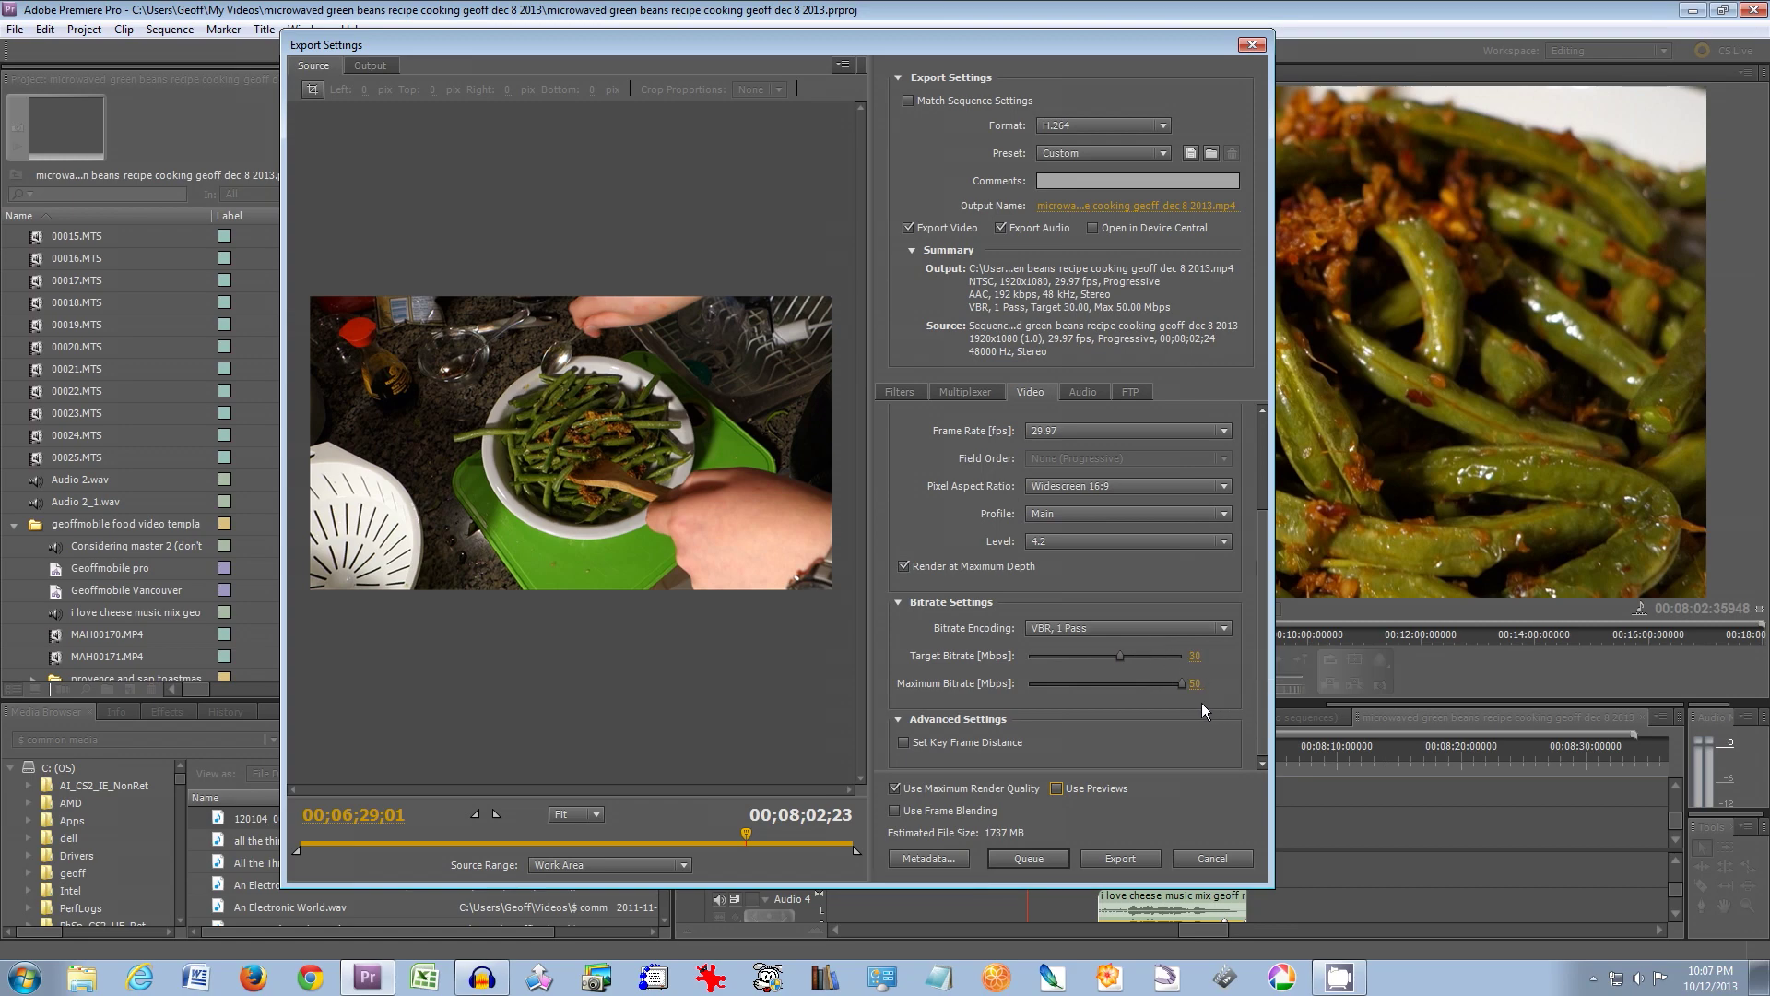
left_click(1021, 861)
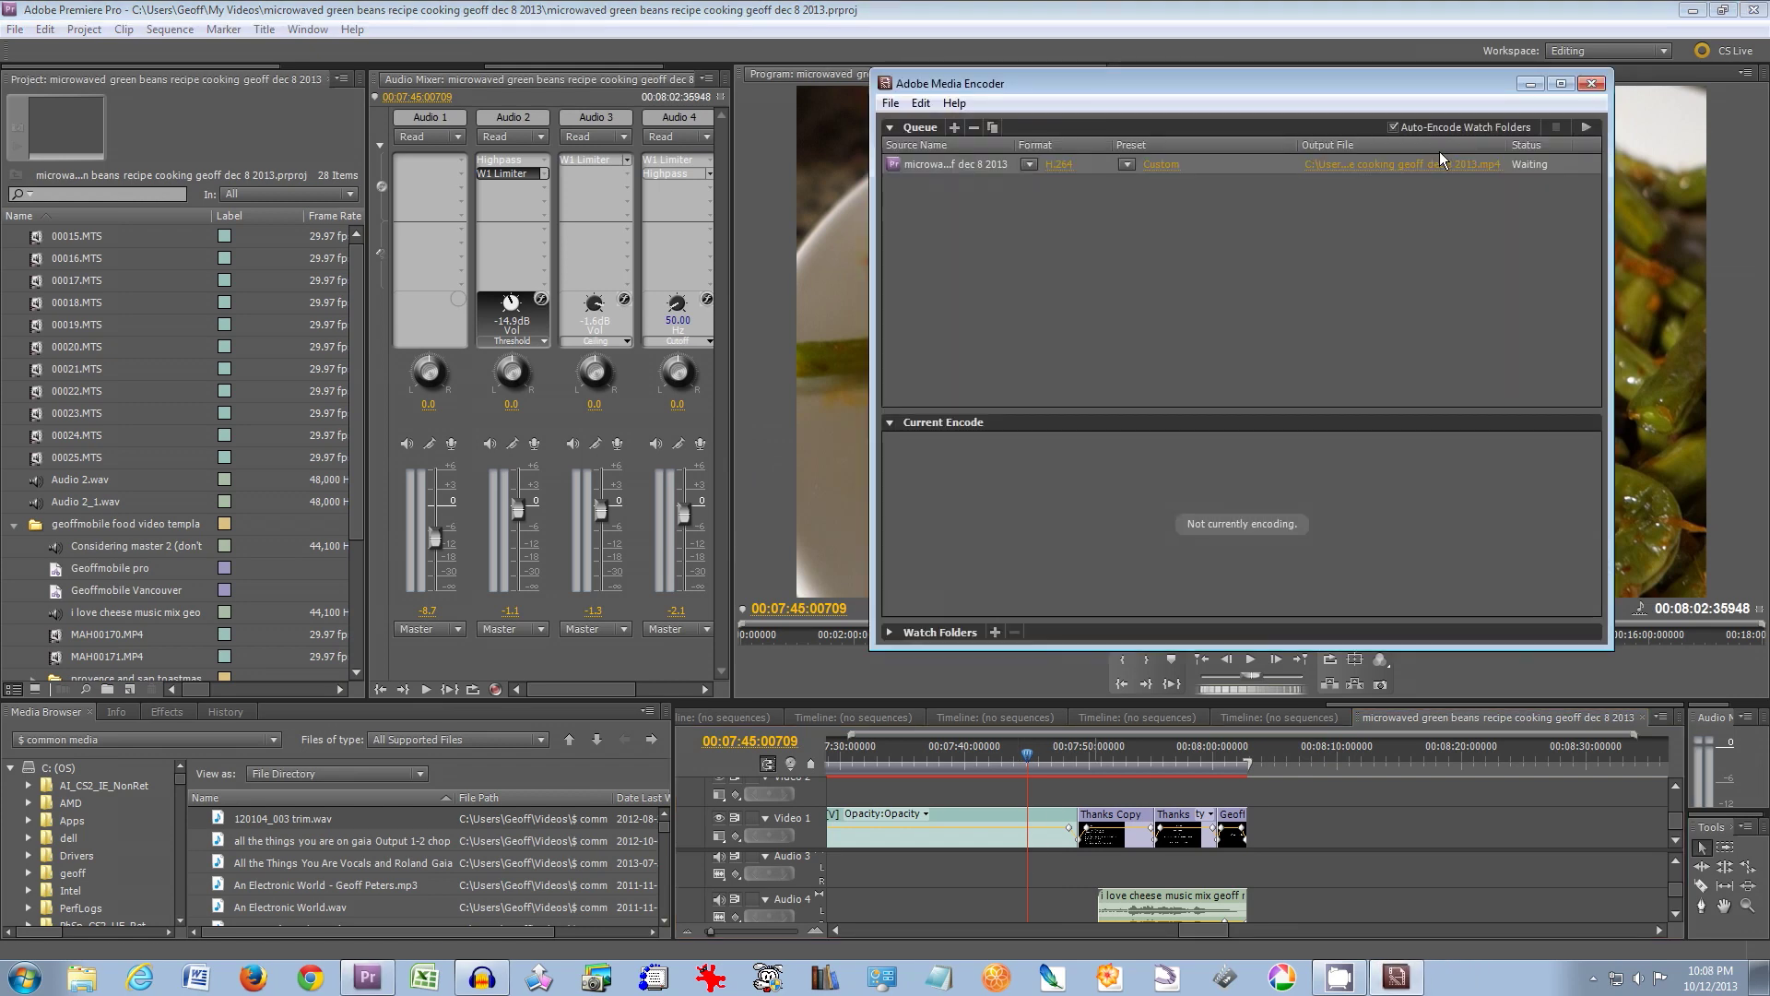
Step: Start the Media Encoder queue for the green beans H.264 job
left_click(1585, 129)
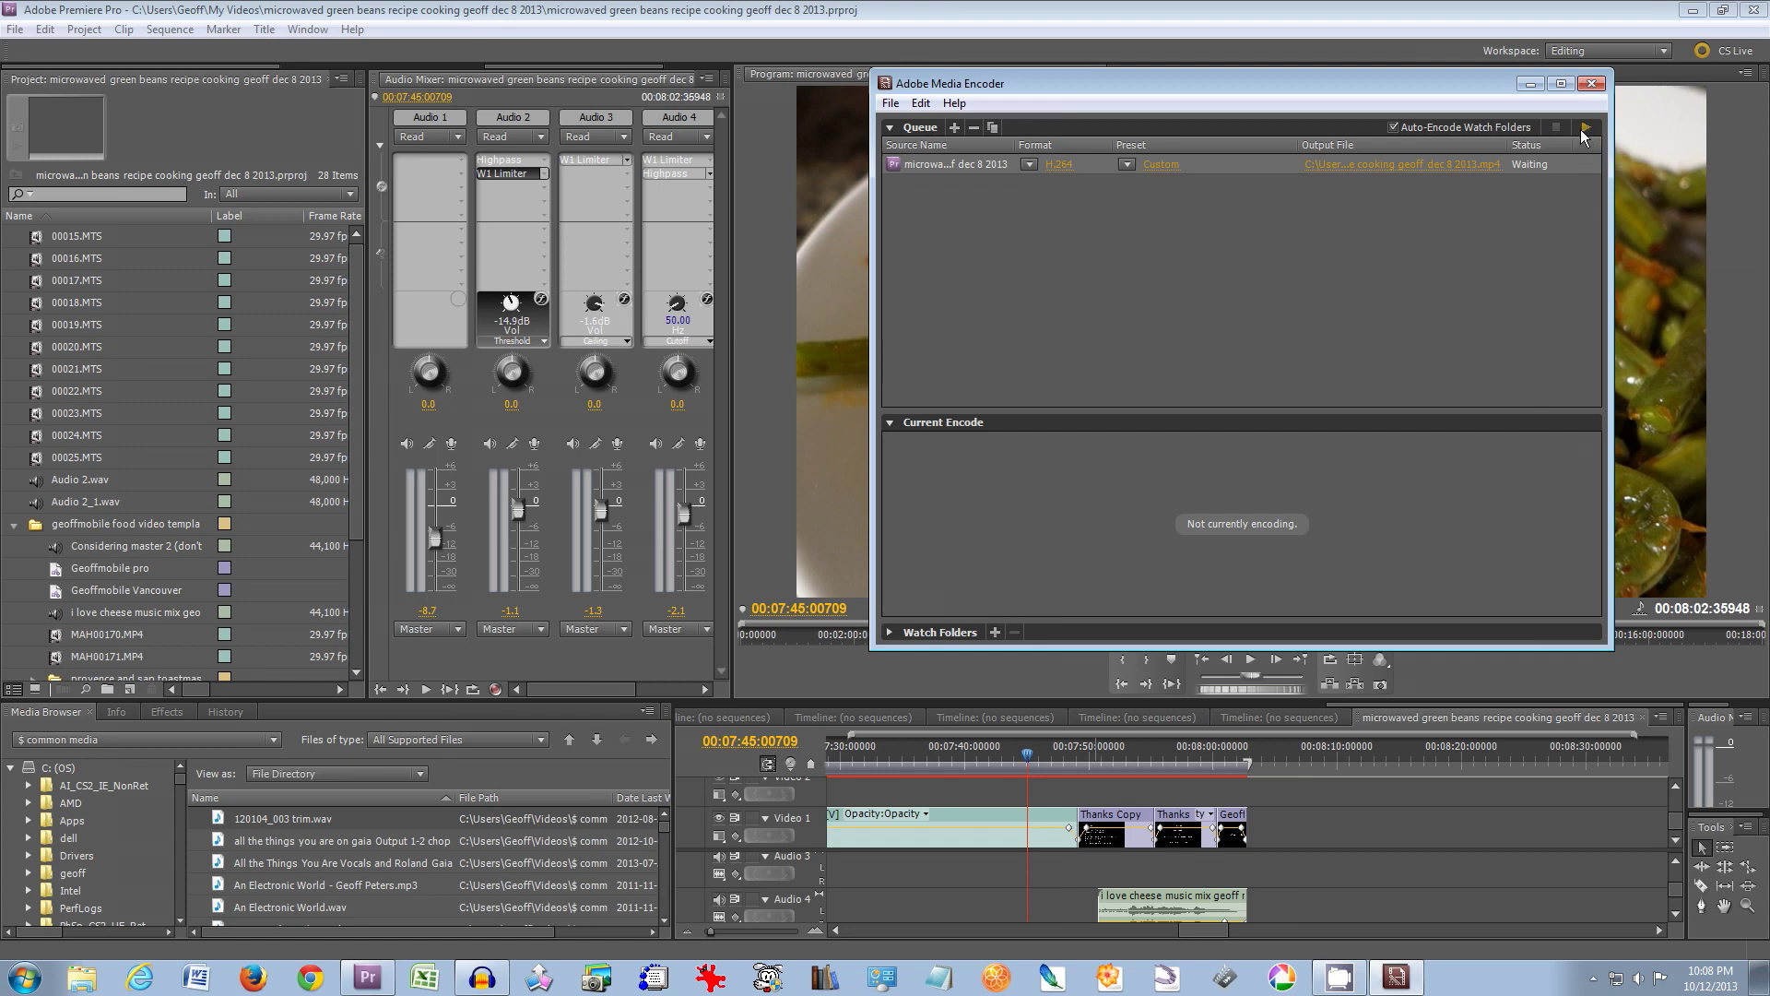